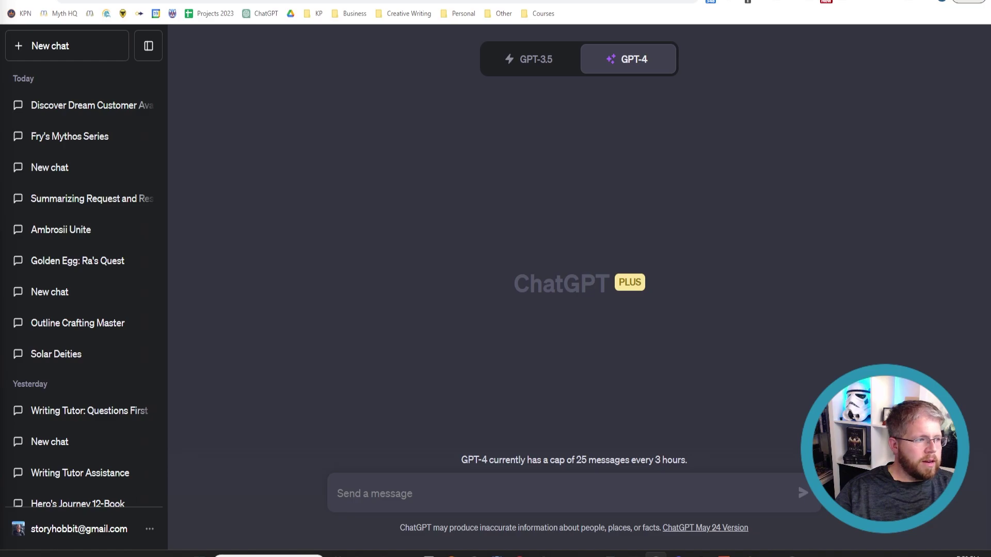
Step: Paste the expert-business-consultant dream-customer prompt ending 'Is that understood?' and send it to GPT-4
click(434, 494)
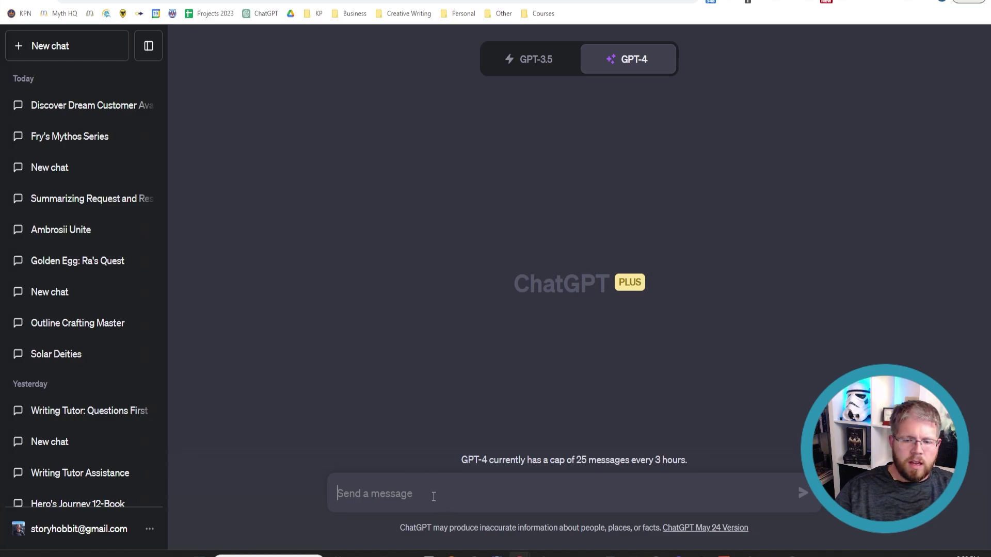
key(ctrl+v)
scroll(443, 423, up, 2)
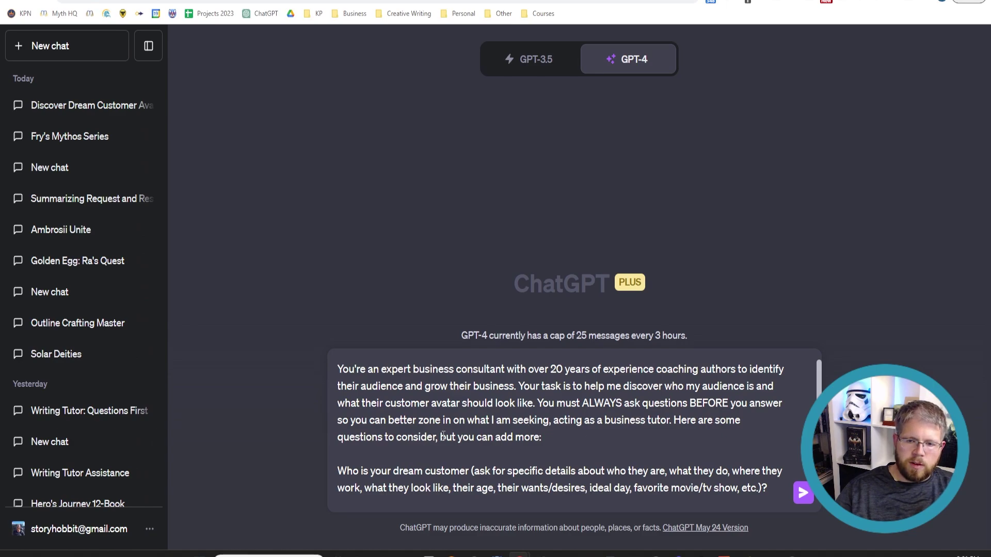
scroll(444, 436, down, 2)
scroll(400, 432, up, 2)
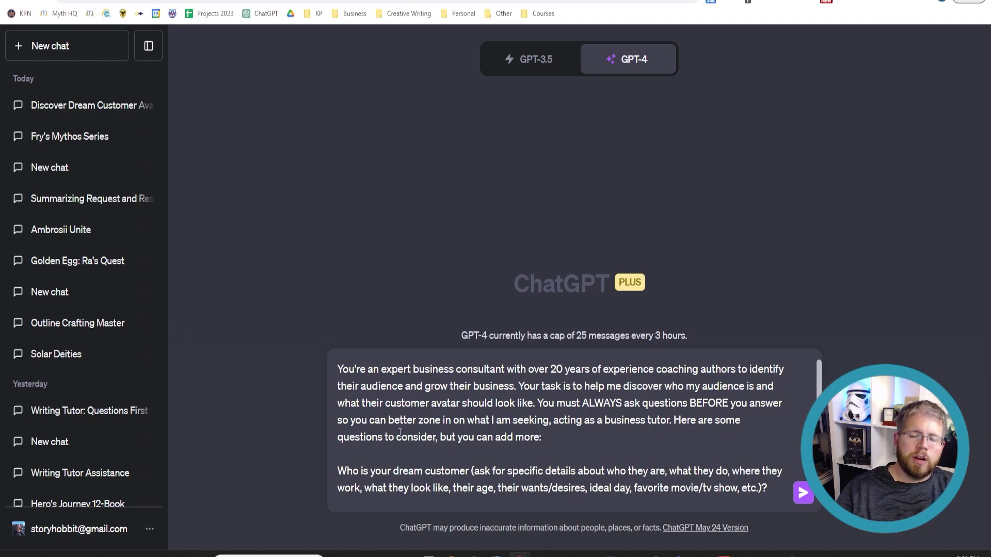
scroll(392, 444, down, 1)
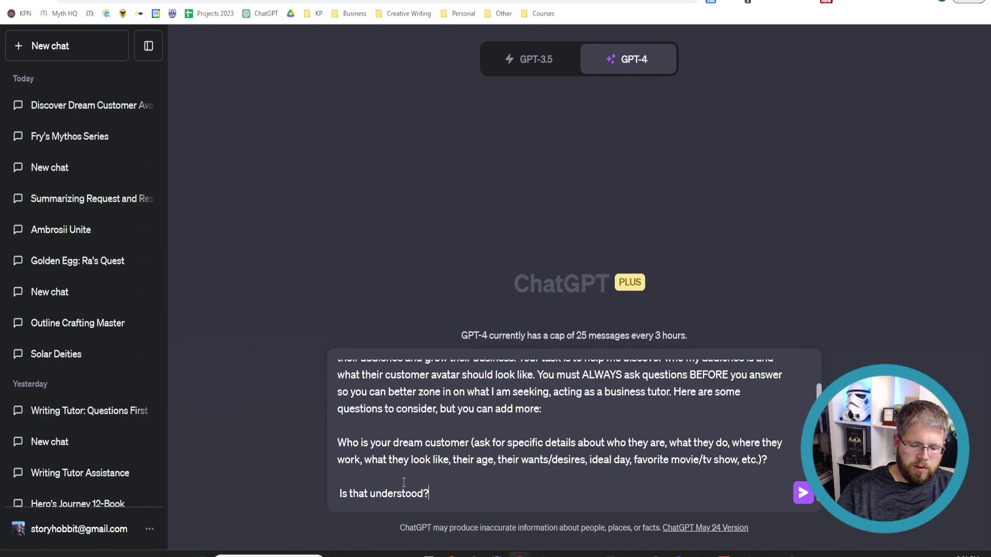
key(Return)
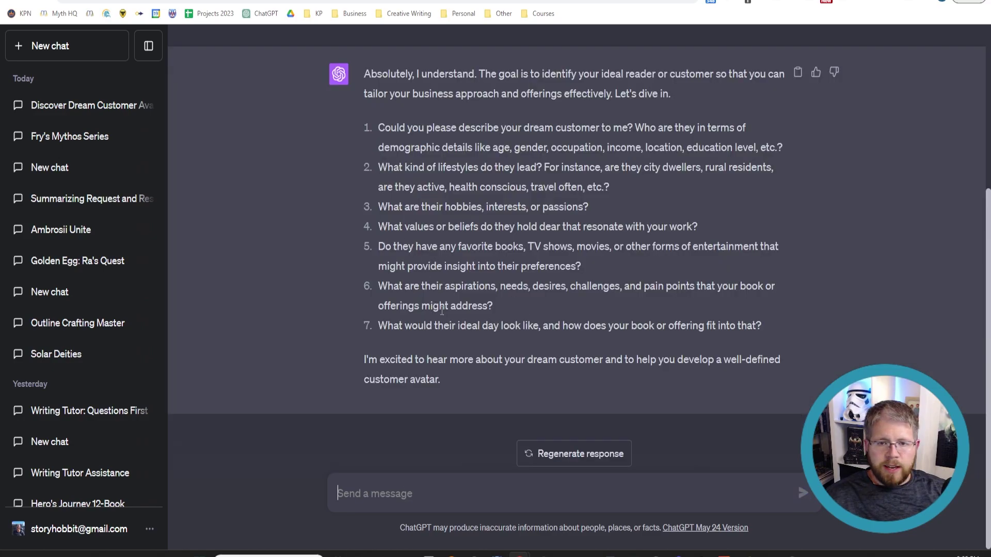
Step: Copy the seven dream-reader questions, answer them as a numbered list, and review the five follow-ups
drag(771, 329, 369, 132)
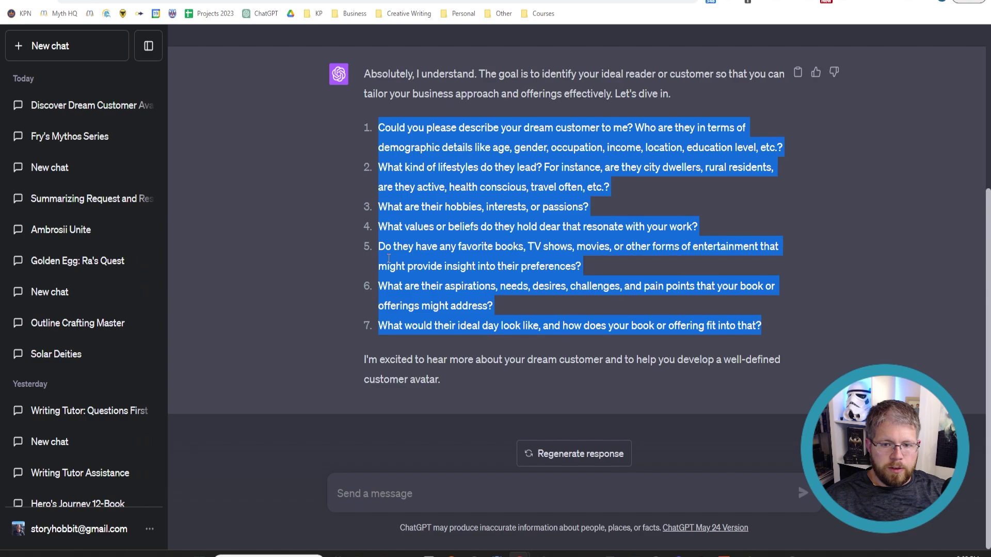
click(384, 495)
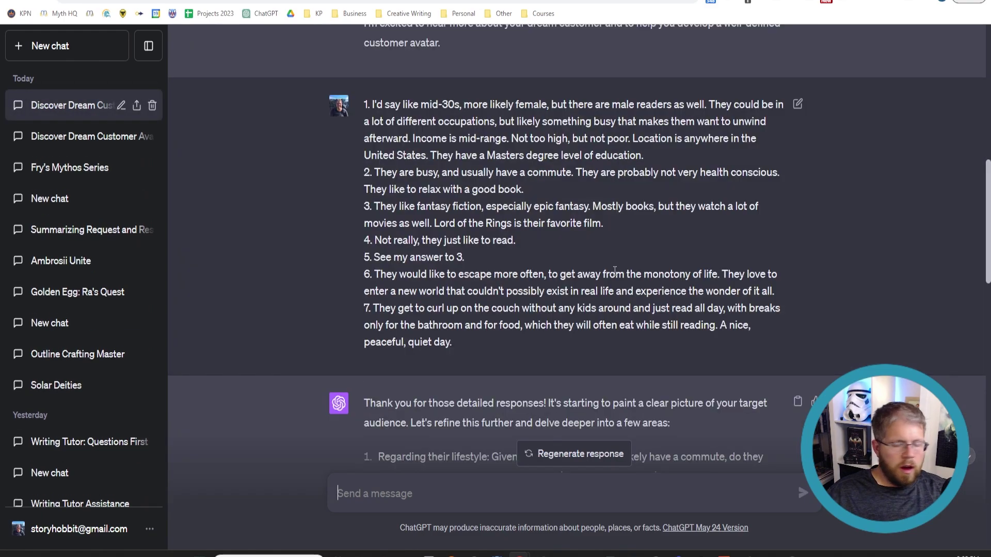
scroll(404, 218, up, 1)
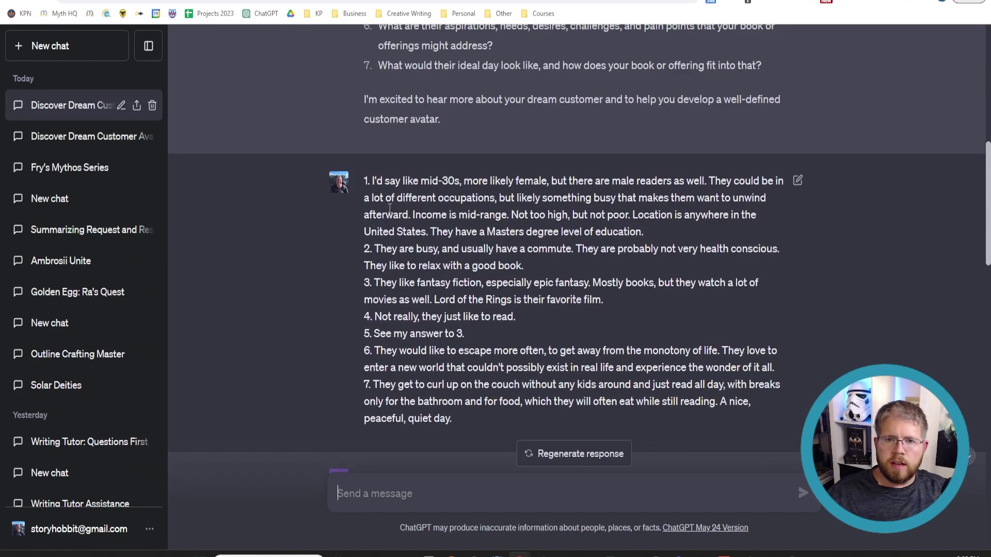
scroll(397, 206, up, 3)
scroll(392, 210, down, 3)
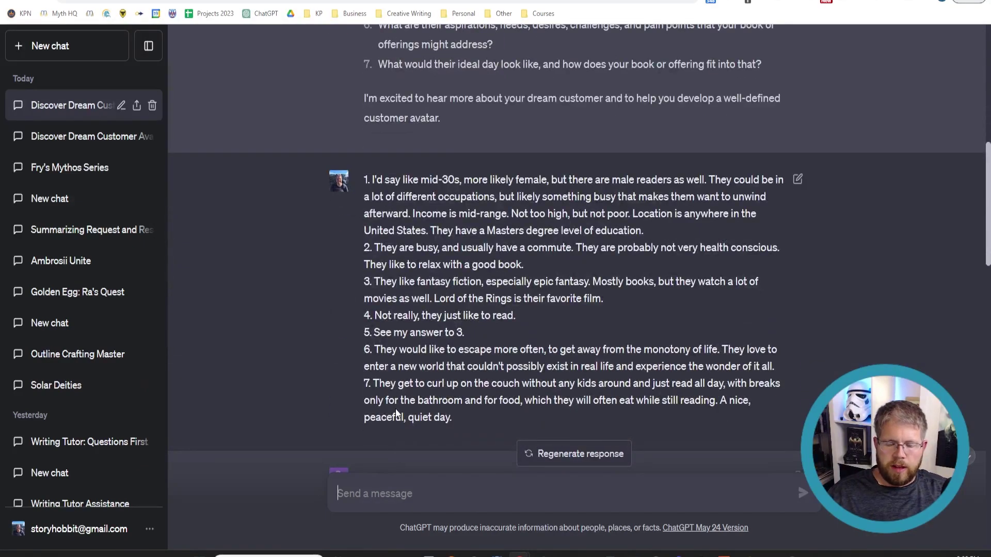
scroll(397, 413, down, 6)
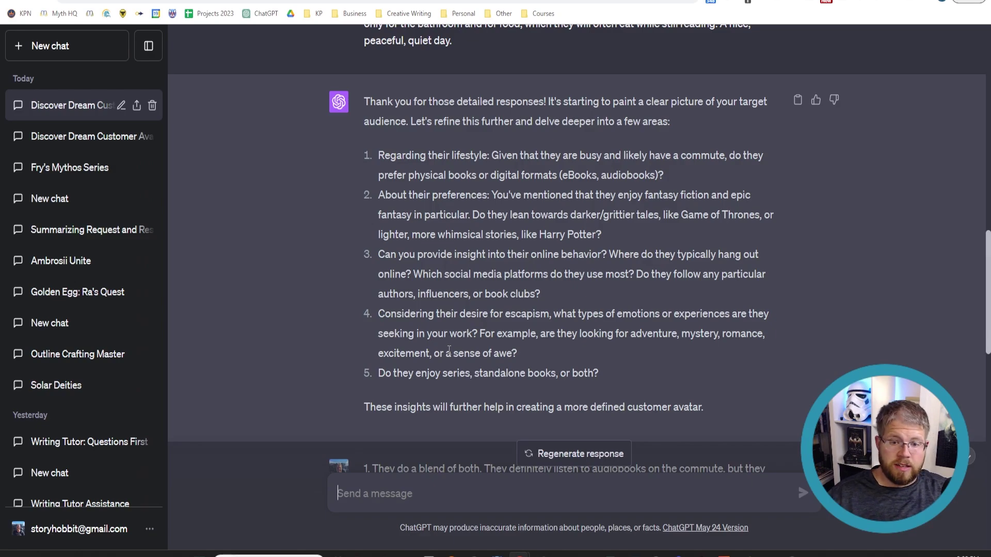
scroll(449, 349, down, 4)
Step: Read through the composite avatar reply and highlight the 'Your ideal reader…' paragraph
scroll(404, 305, down, 7)
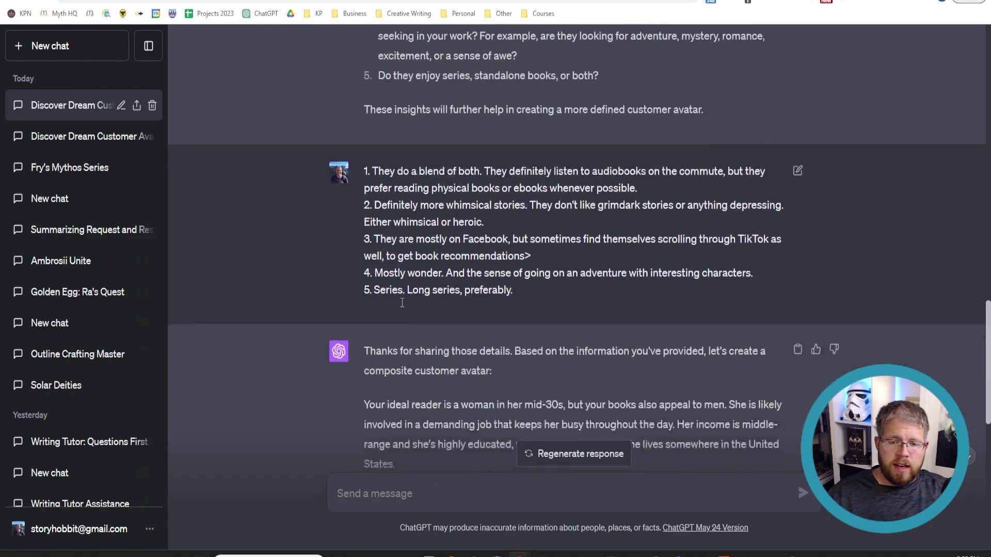
scroll(470, 164, up, 1)
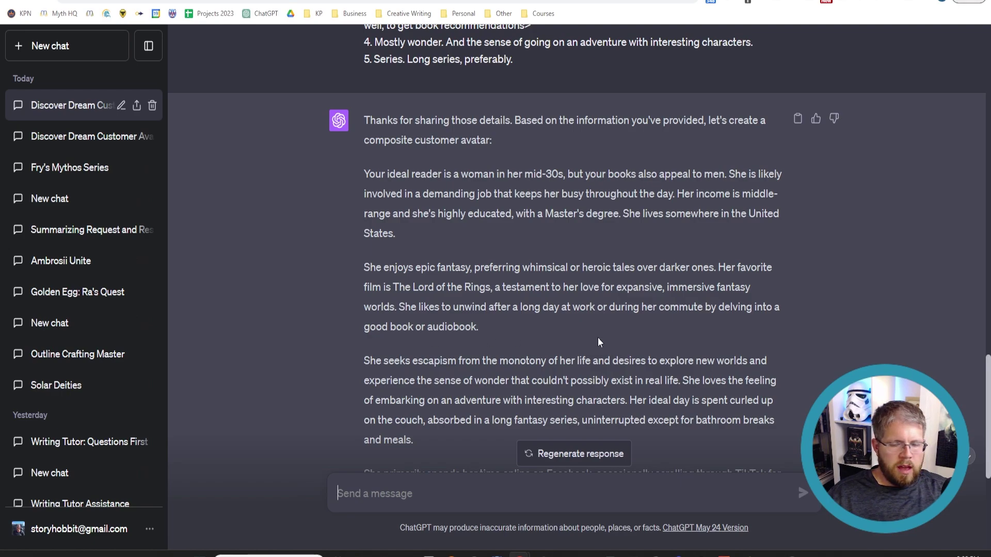
scroll(598, 337, down, 1)
scroll(438, 363, up, 1)
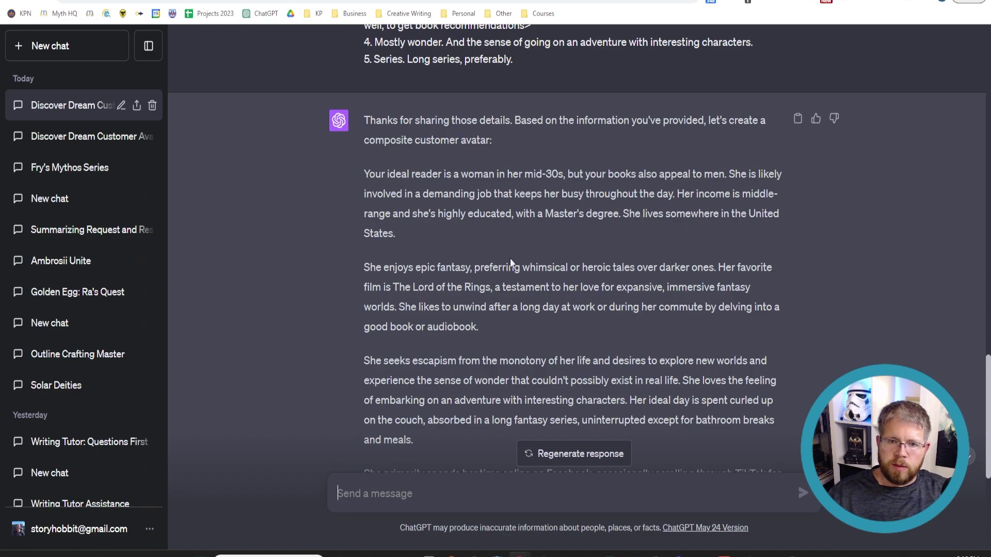
drag(446, 230, 364, 181)
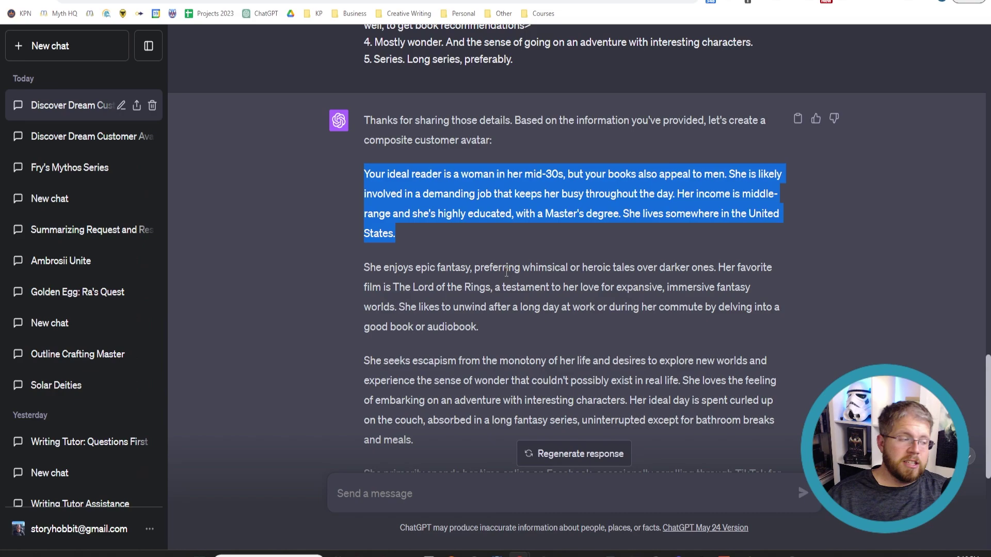
scroll(490, 294, up, 2)
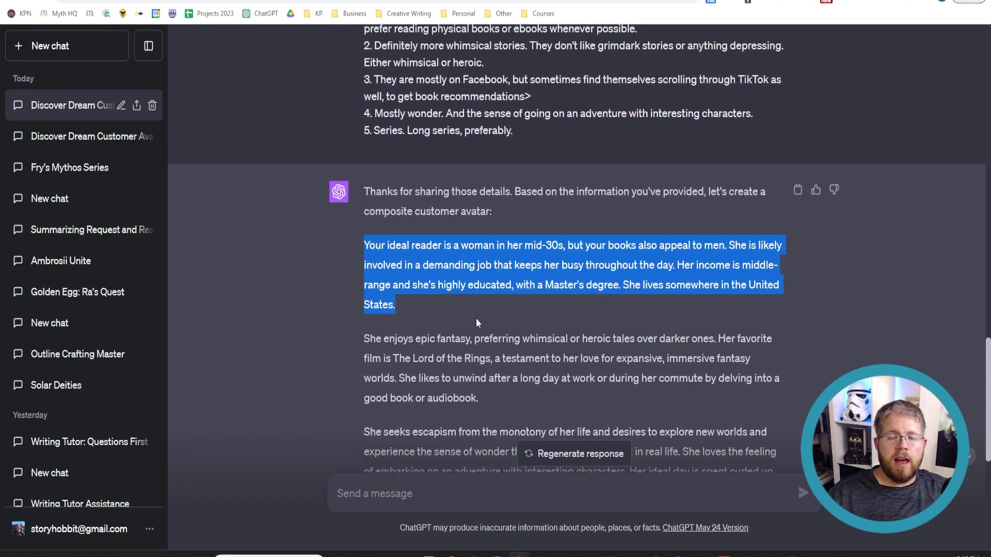
scroll(476, 318, down, 3)
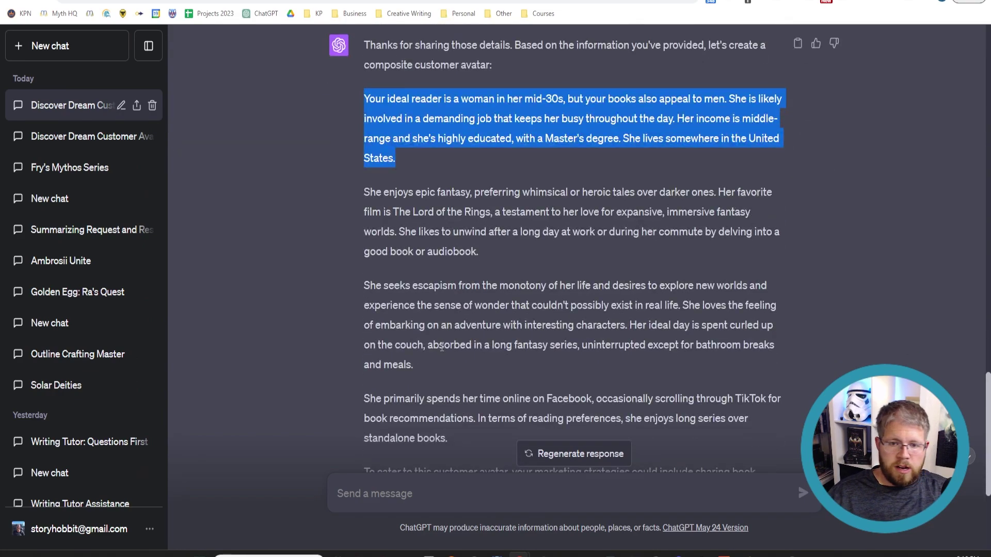
scroll(443, 341, down, 4)
scroll(432, 361, up, 5)
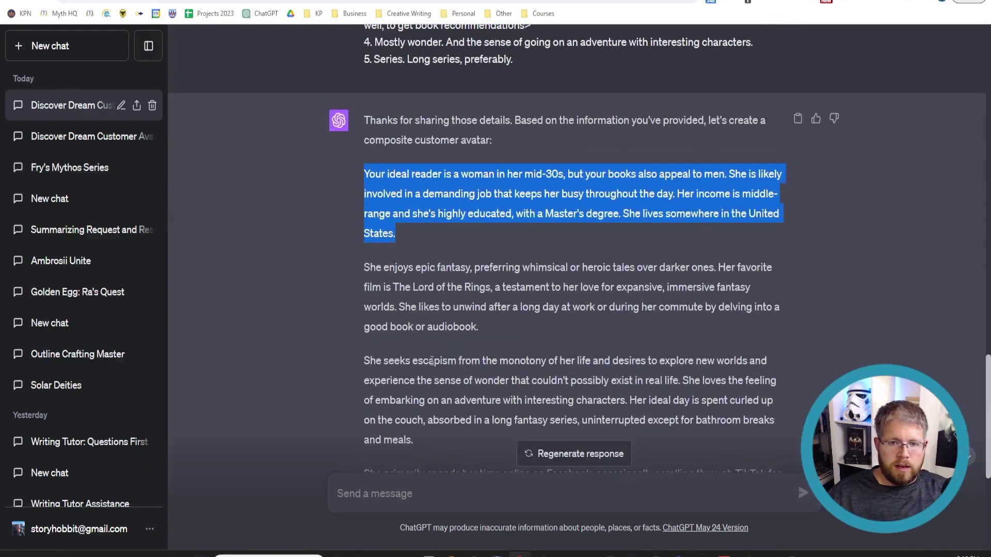
scroll(433, 361, down, 5)
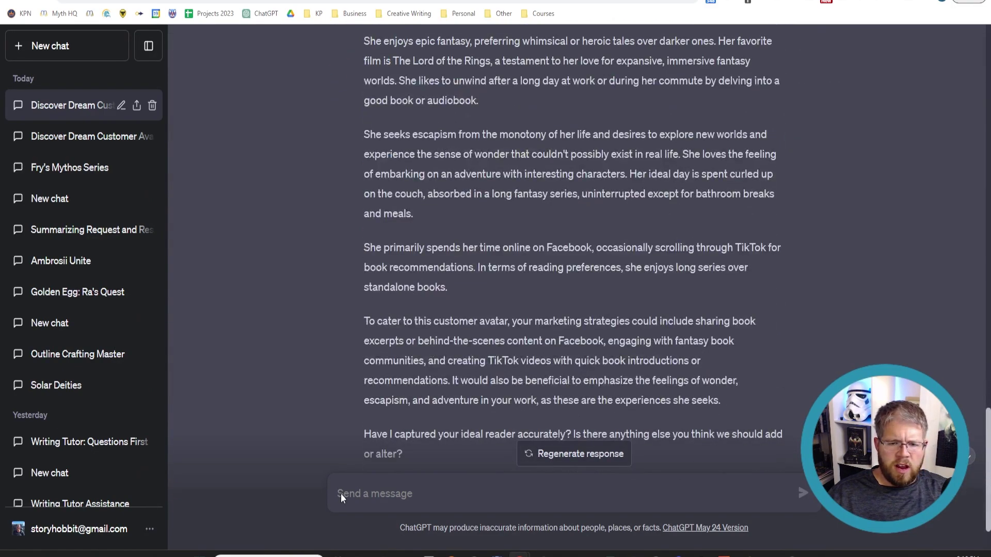
Step: Draft 'Let's expand on that customer avatar…' requesting location, age, a name, and what attracts her to my books
click(362, 493)
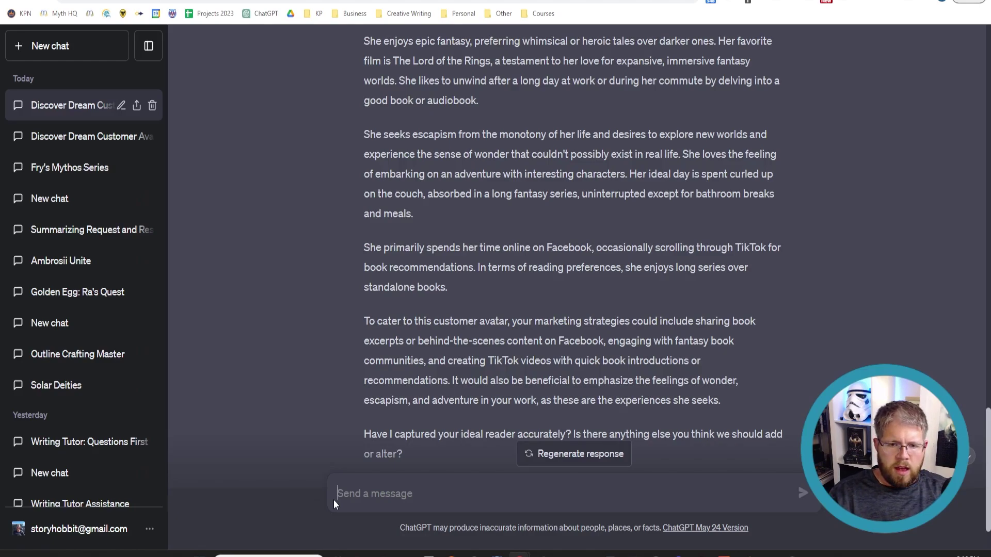
text(Let's expand on th)
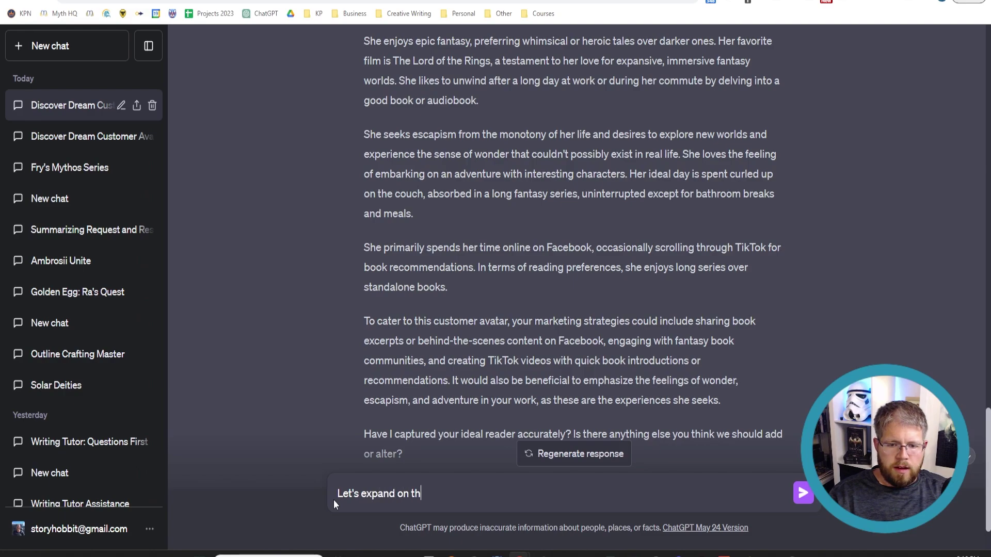
text(at customer )
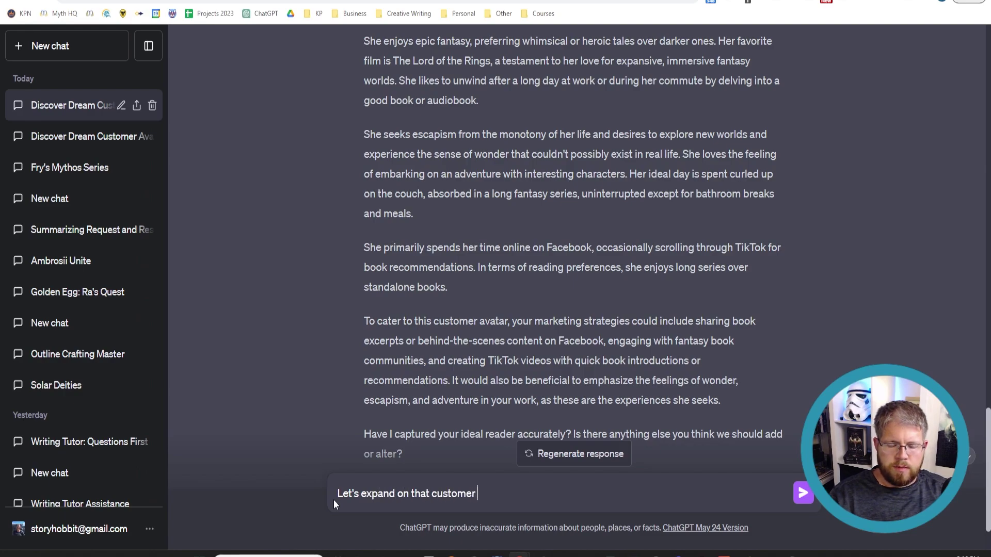
text(avatar. Star)
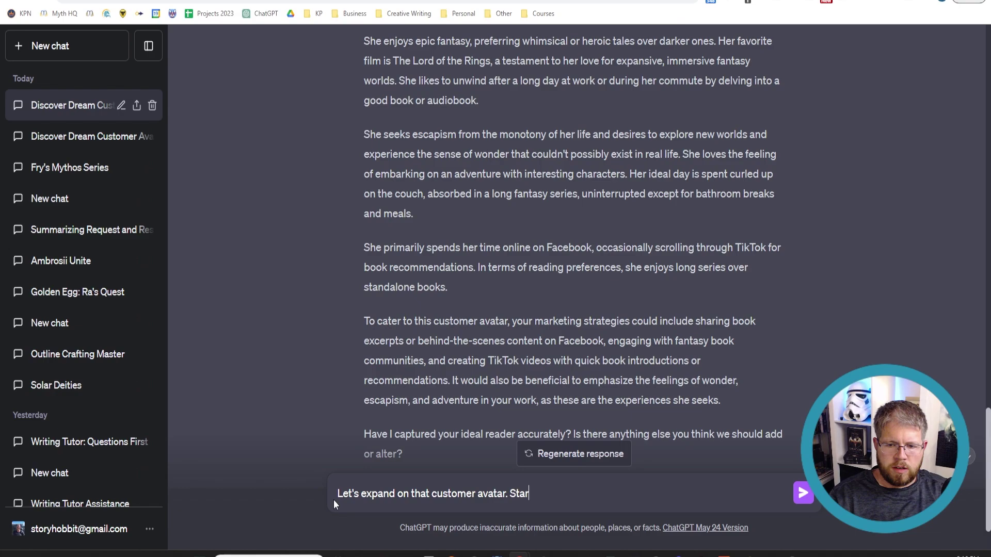
text(t by making)
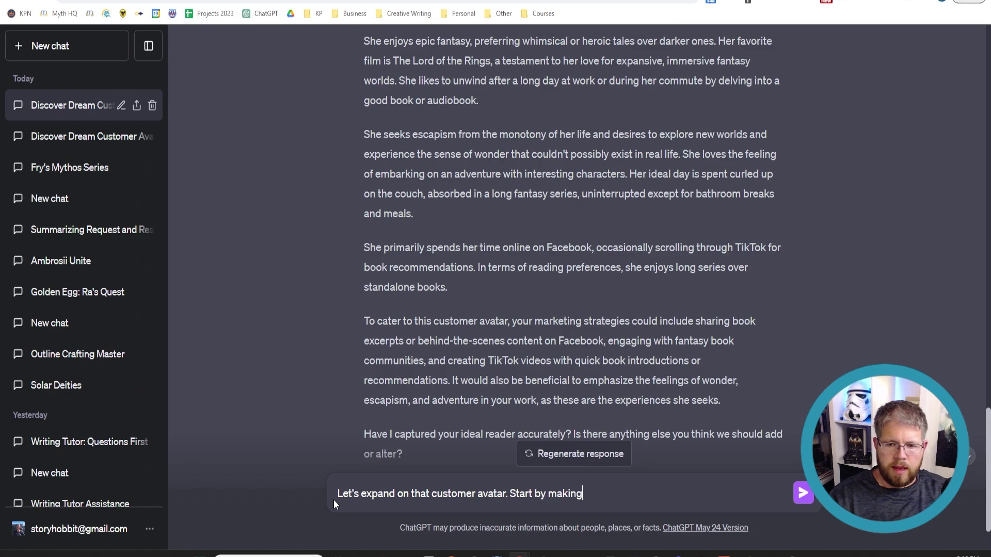
text( it )
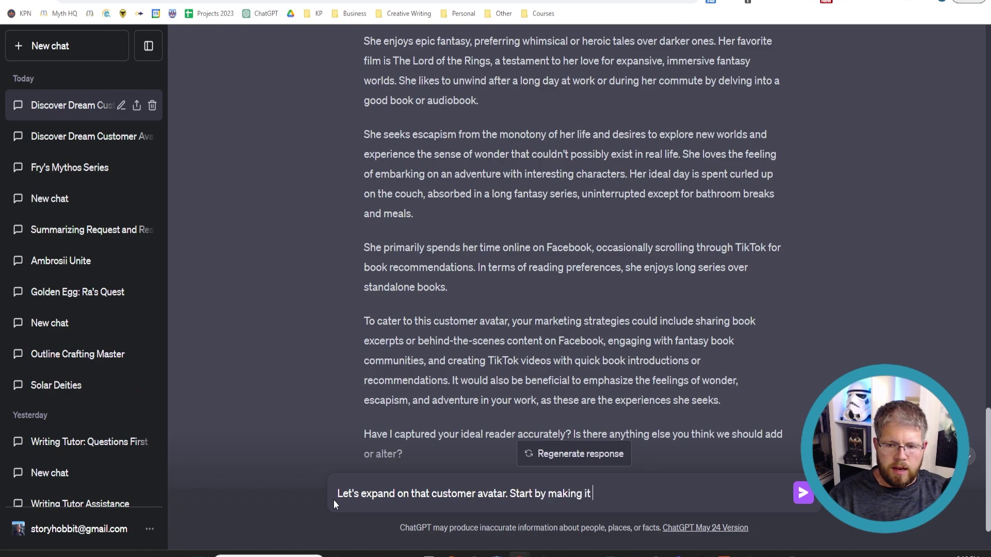
text(a lot more specific )
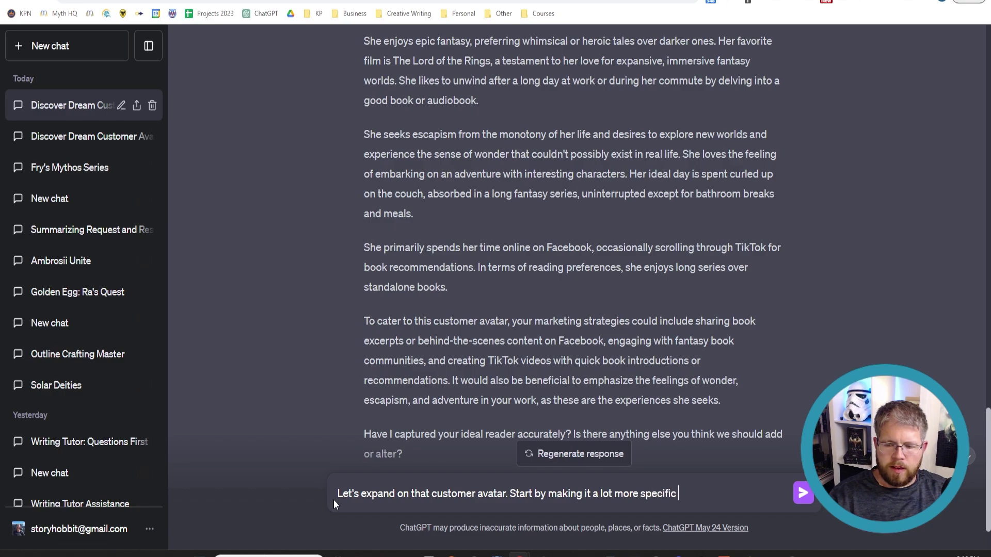
text(about the )
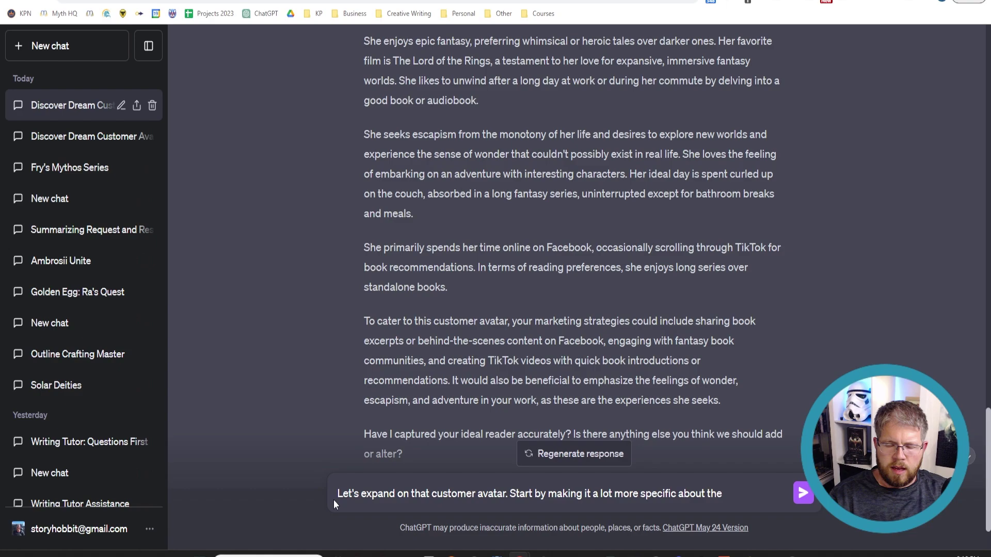
text(details, lik)
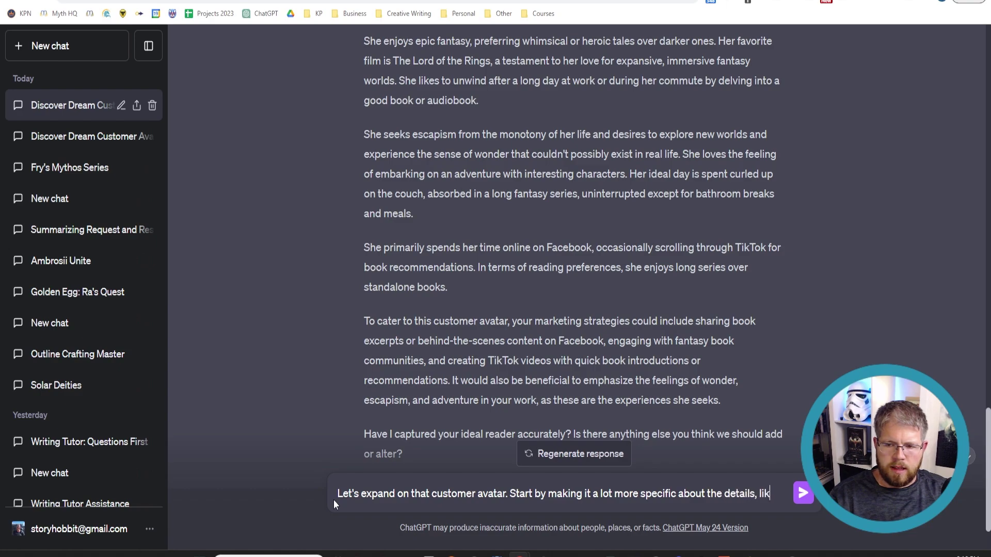
text(e where she lives or )
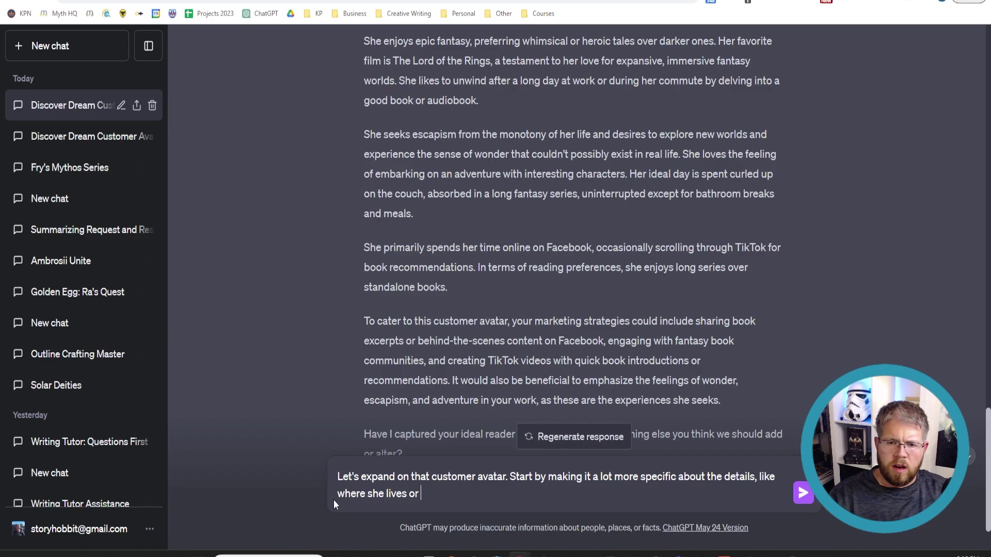
text(he rage)
key(BackSpace)
key(BackSpace)
key(BackSpace)
key(BackSpace)
key(BackSpace)
text(r age.)
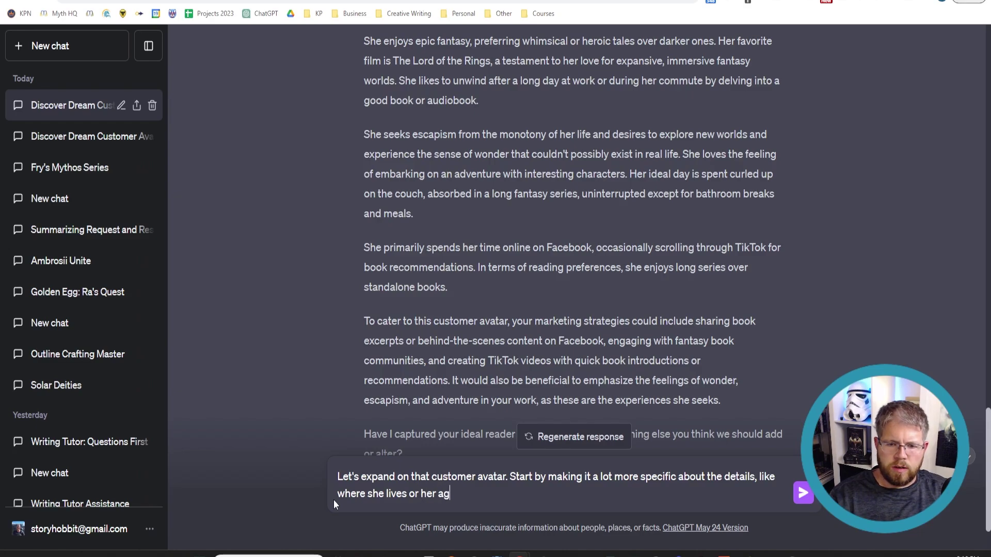
key(BackSpace)
key(BackSpace)
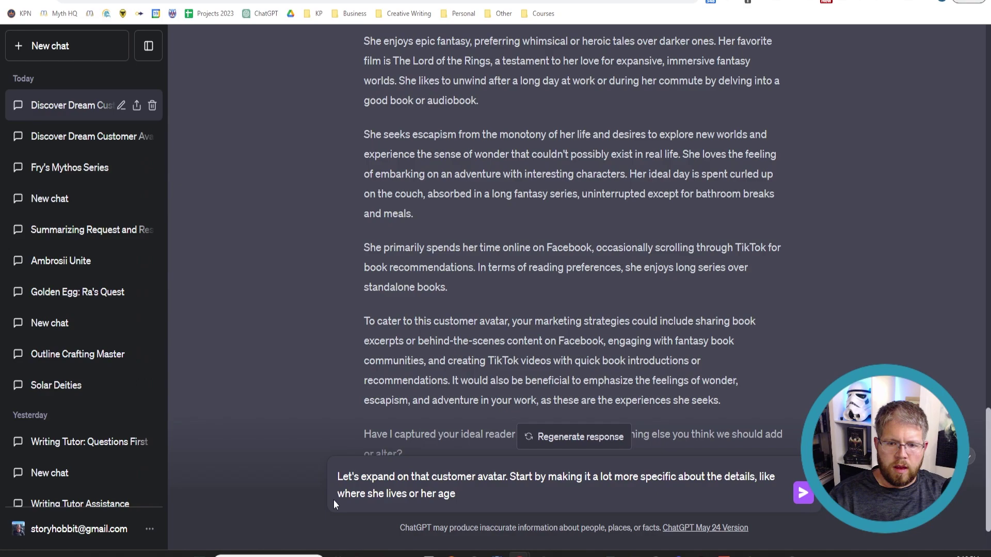
text(, etc.)
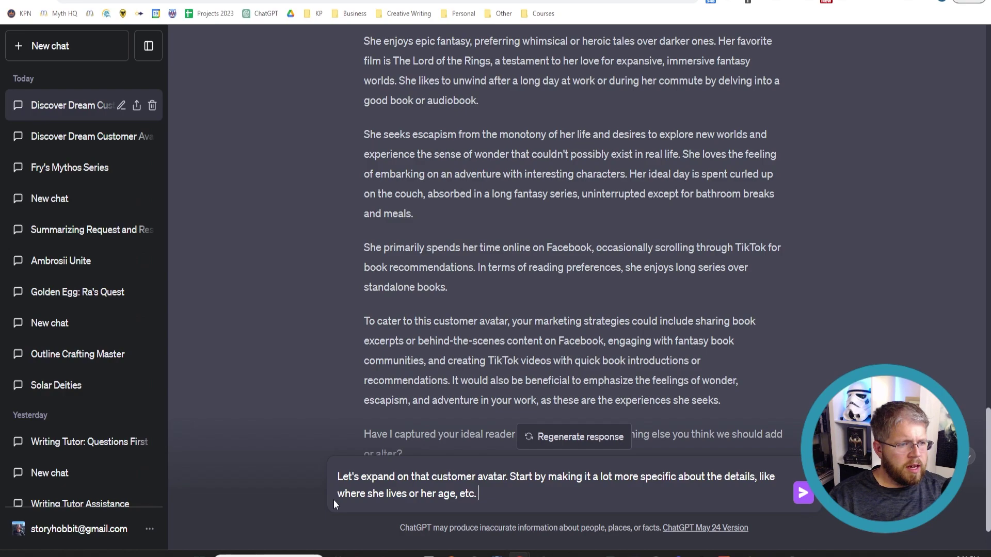
text(Give)
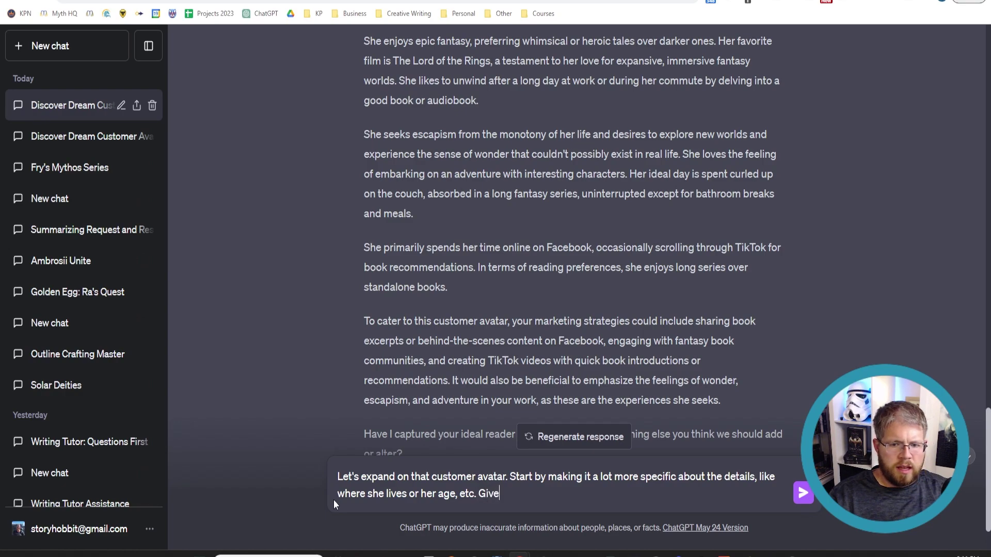
text( her a name)
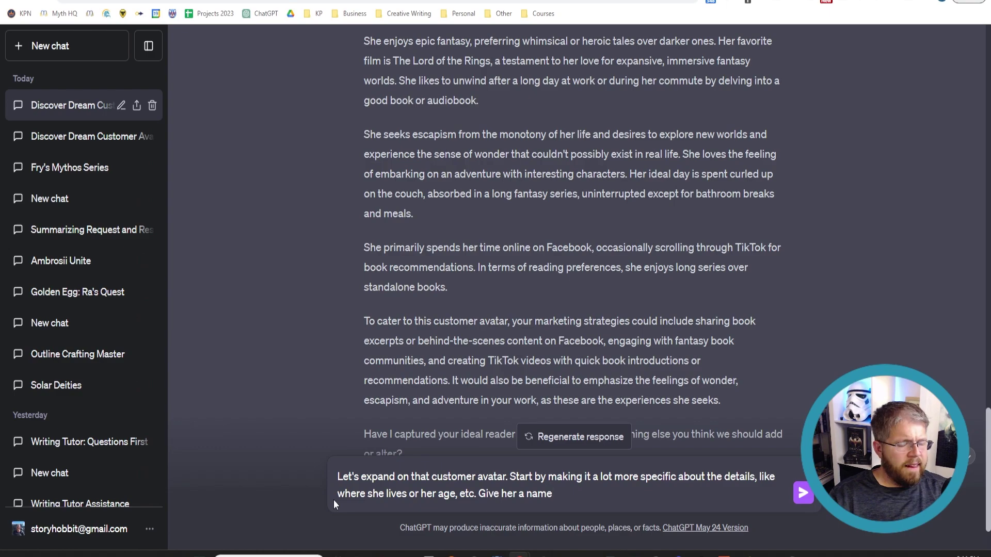
text(, and more )
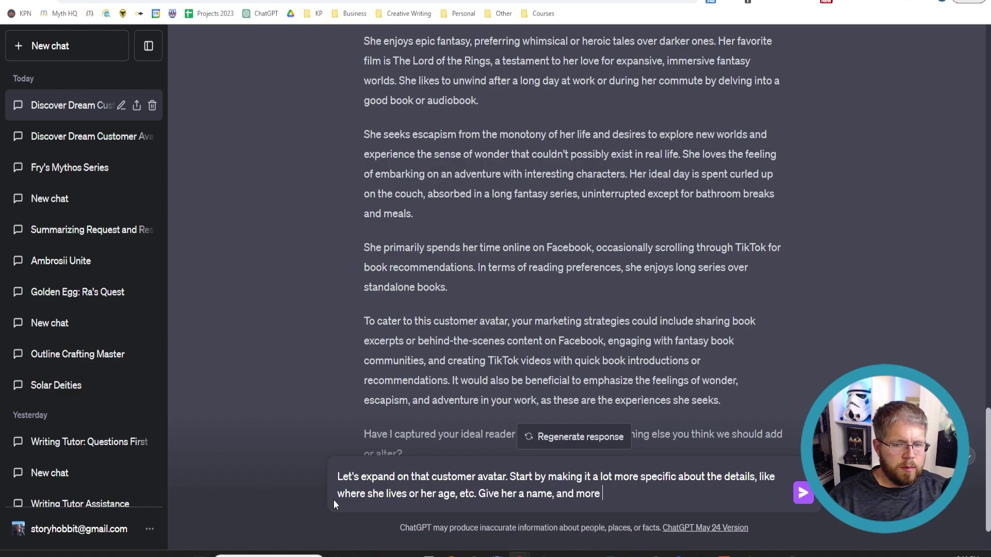
text(details as if )
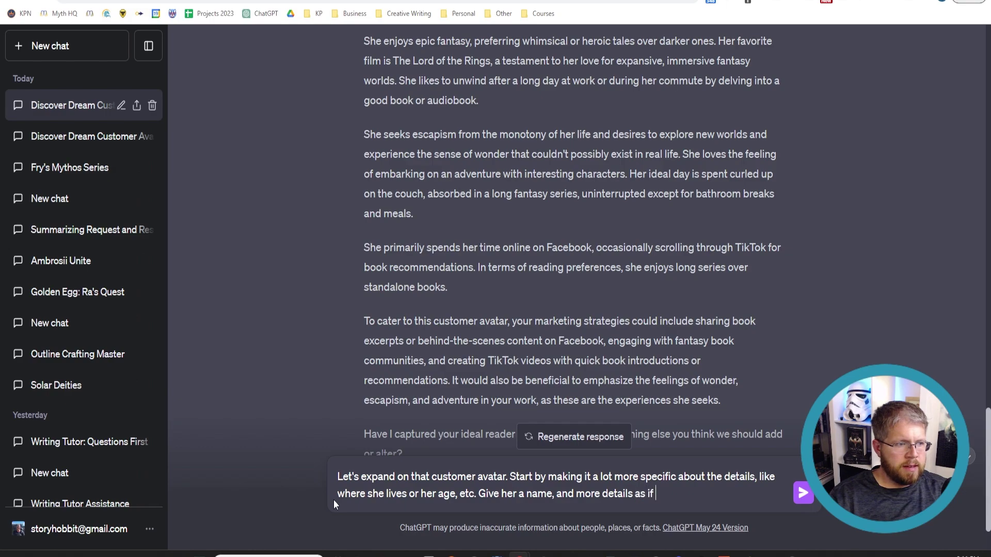
text(she were a real person.)
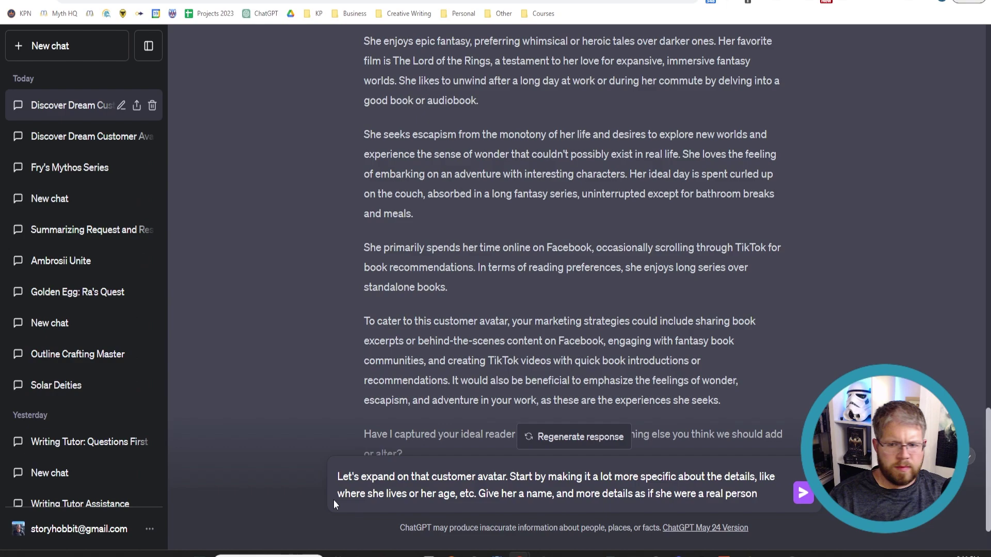
text(. Also tal)
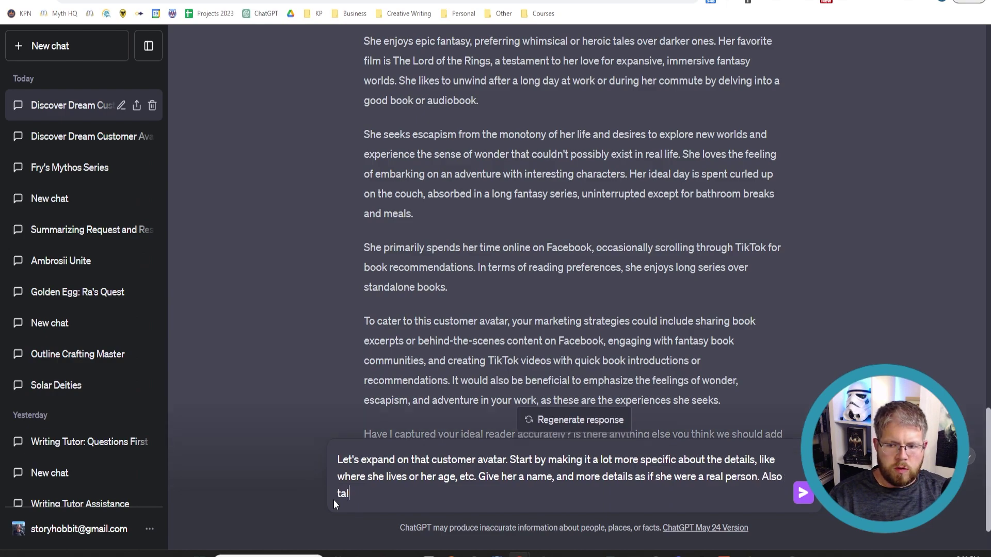
text(k about w)
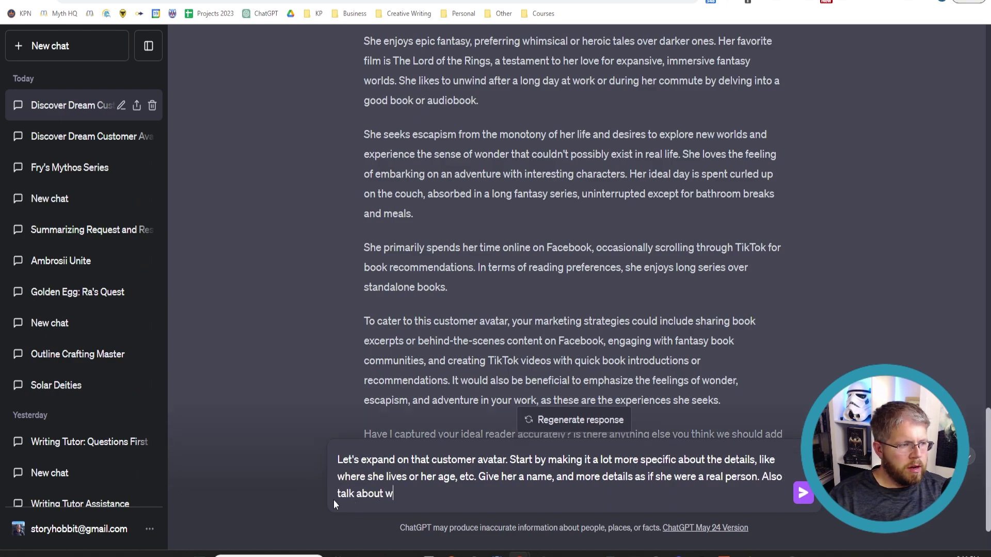
text(hat could po)
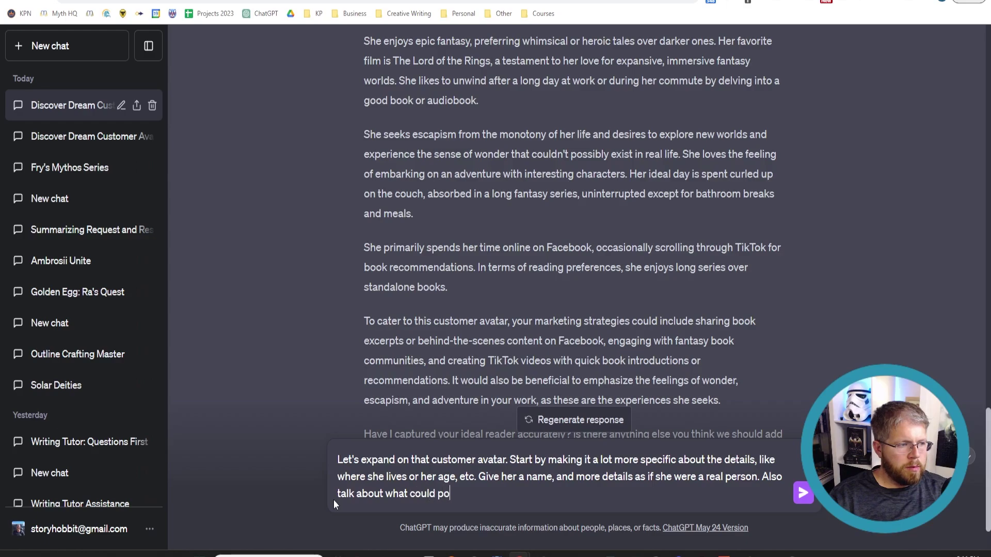
text(tentially attract )
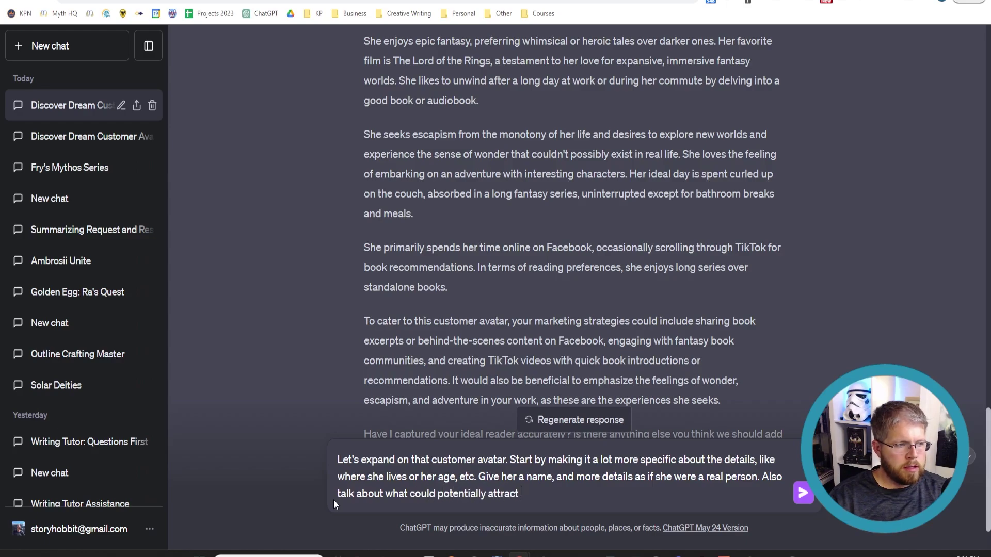
text(her to my books.)
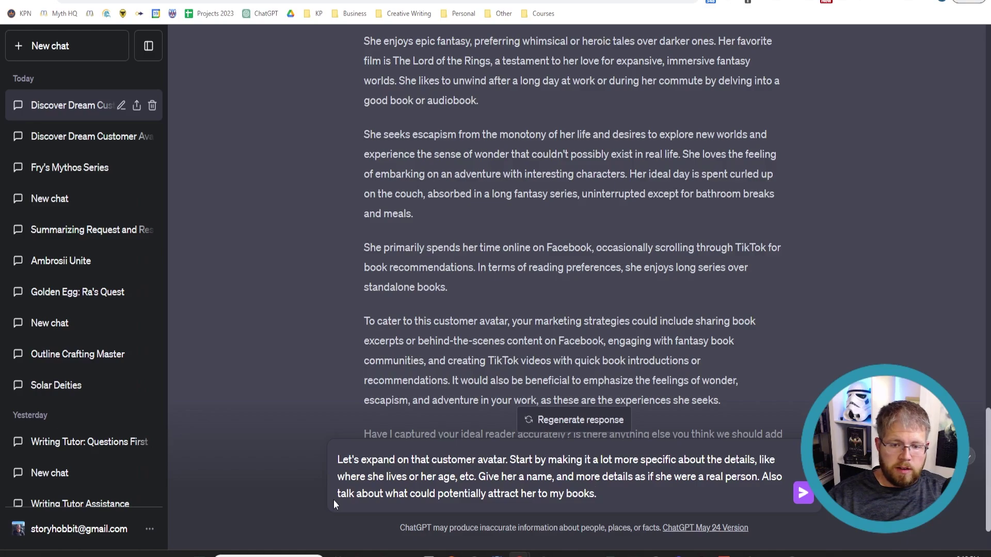
Step: Send the request to expand the customer avatar
key(Return)
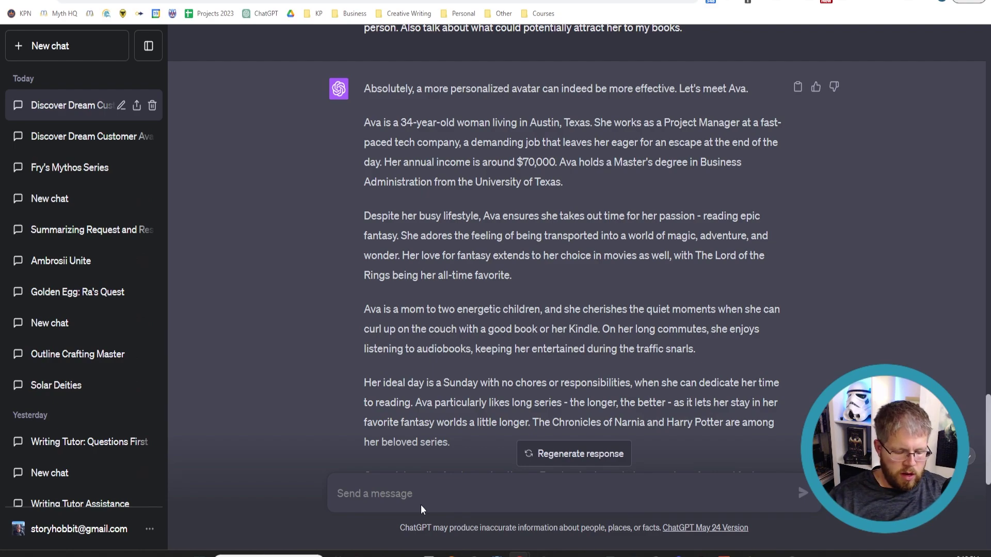
Step: Ask ChatGPT to make Ava a teacher, then highlight her new $55,000 income figure
text(I think I would lik)
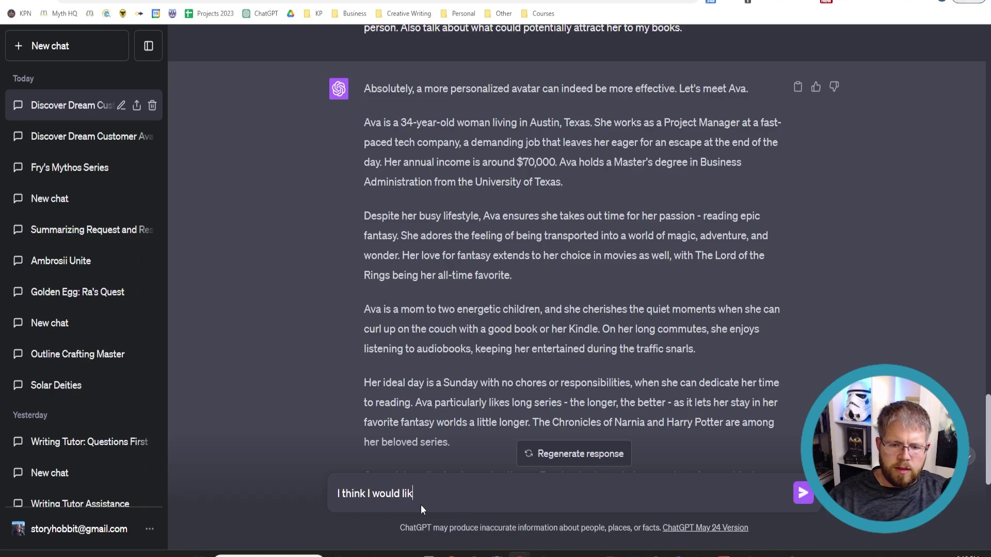
text(e it better if she wer)
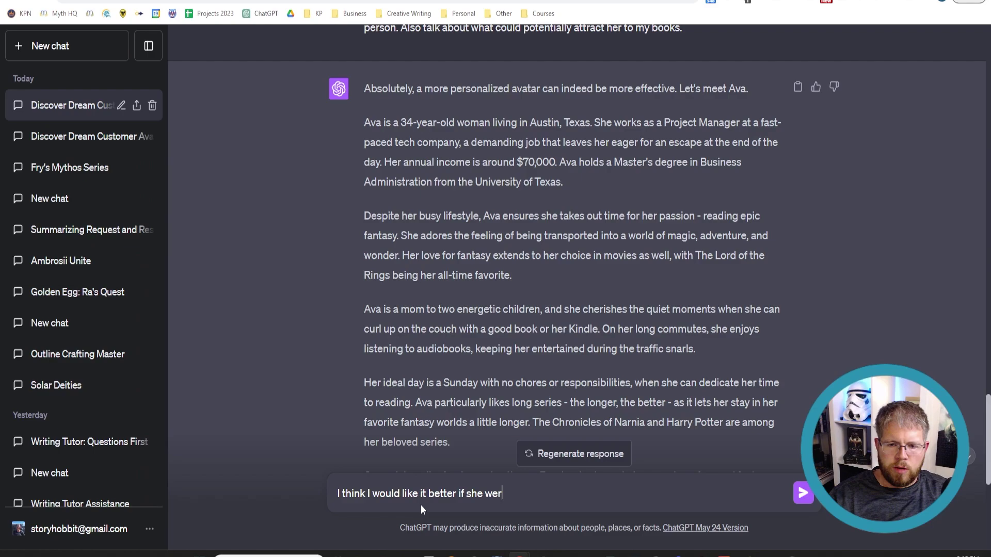
text(e a teacher. Can y)
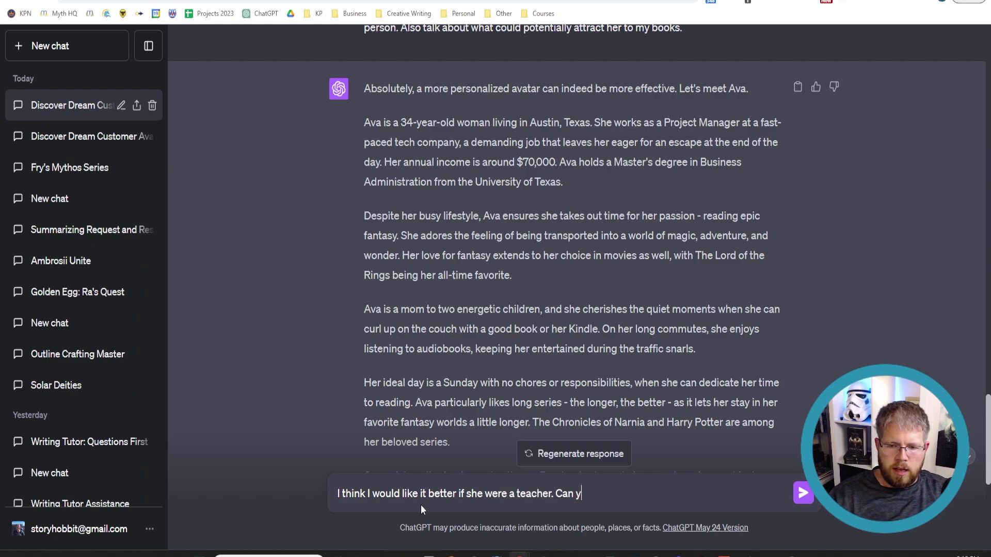
text(ou modify ac)
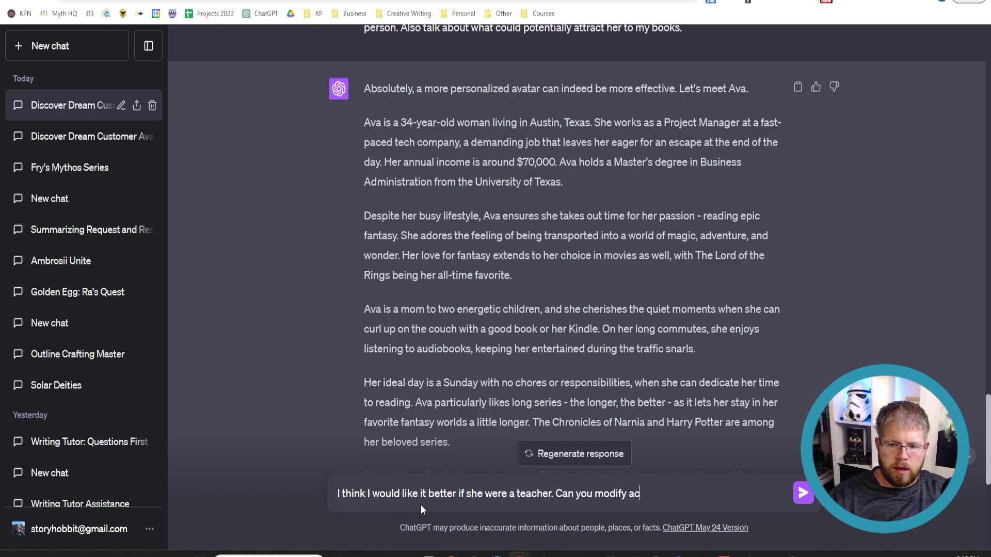
text(cordingly?)
key(Return)
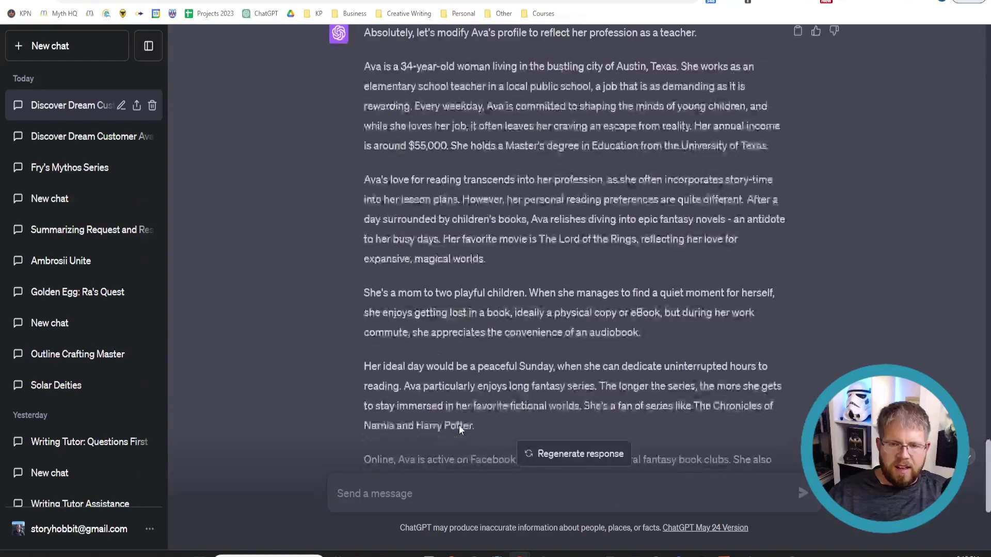
scroll(459, 427, up, 2)
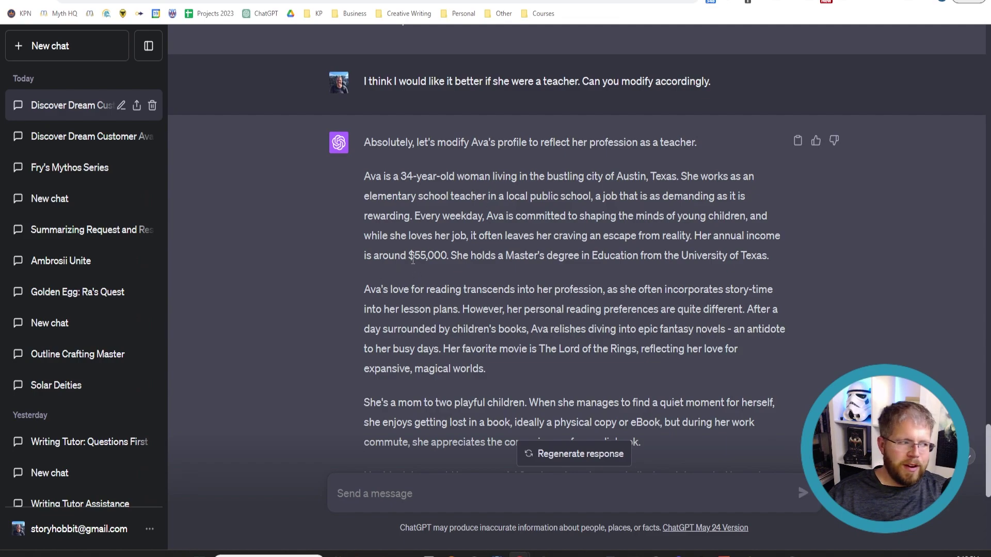
drag(410, 256, 449, 254)
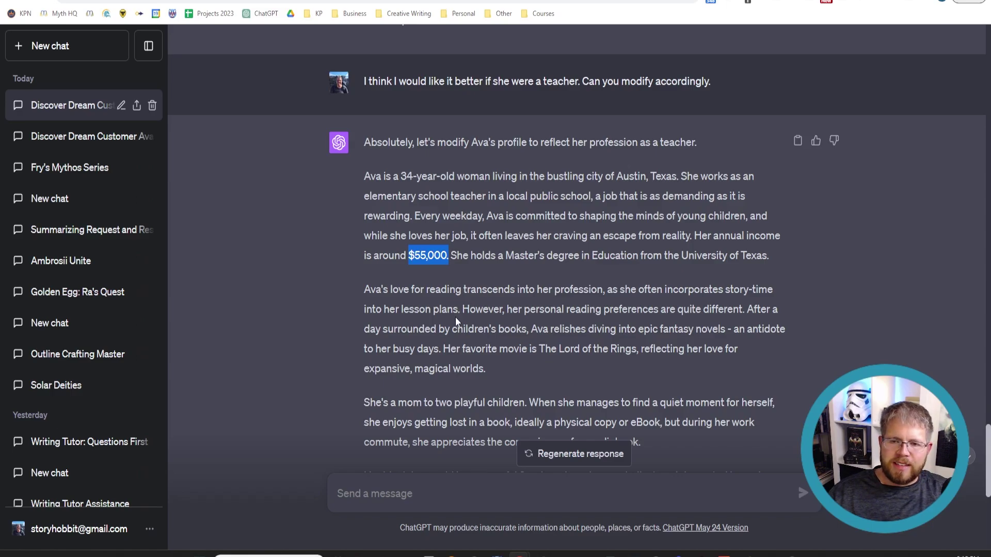
scroll(455, 317, down, 5)
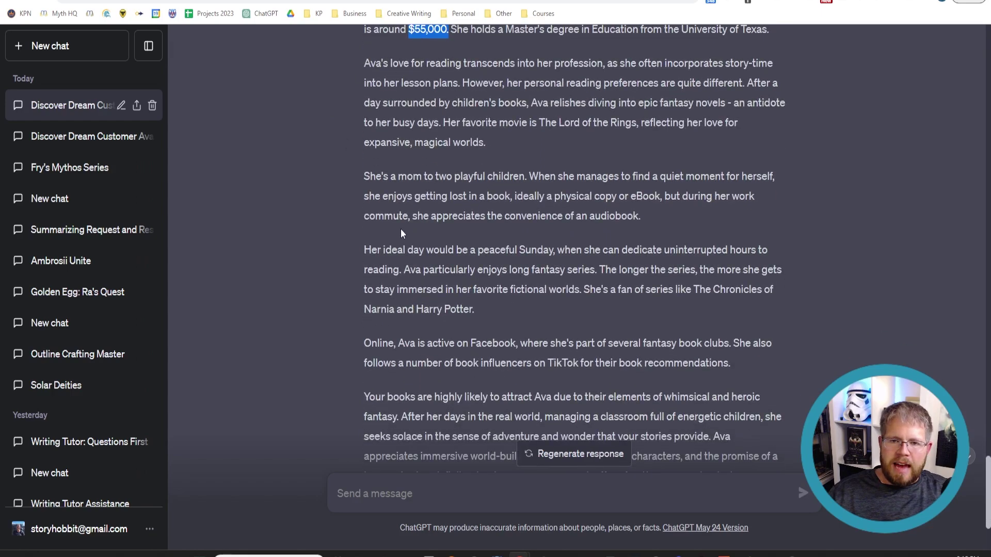
shift+click(362, 175)
drag(361, 176, 632, 237)
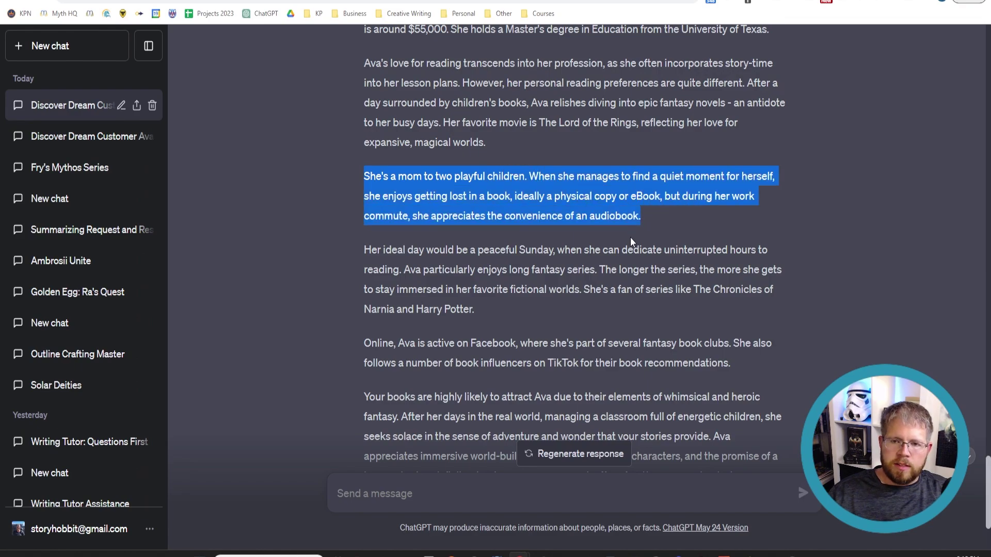
scroll(365, 283, down, 3)
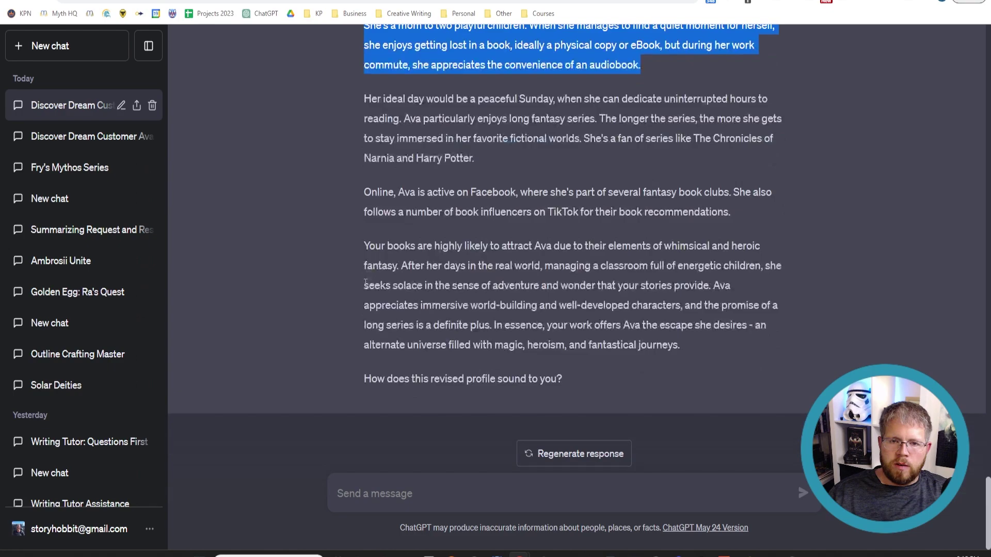
scroll(417, 277, up, 7)
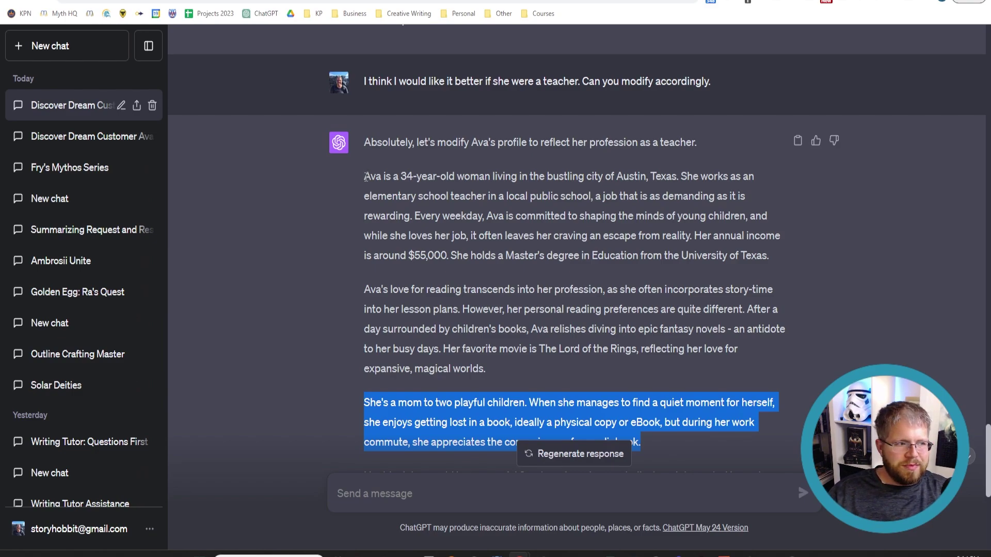
drag(365, 177, 501, 259)
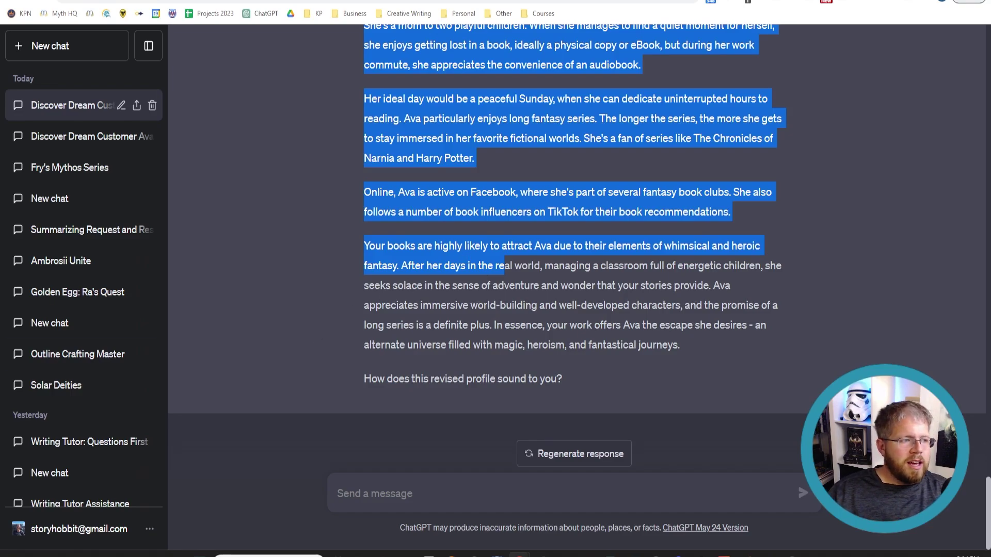
key(alt+Tab)
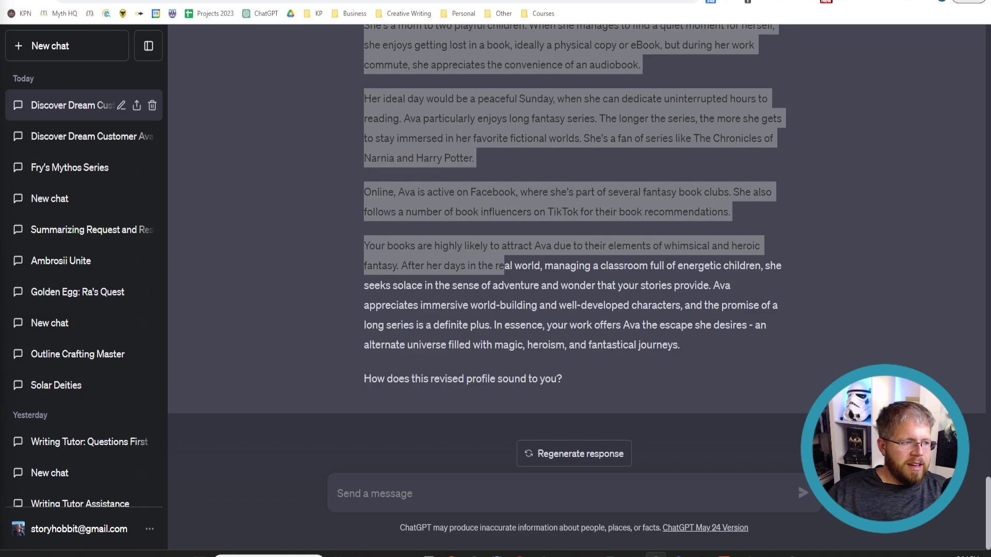
Step: Start a GPT-4 chat with the role-play prompt naming Ava, then return to the Discover Dream Customer Avatar chat
click(50, 45)
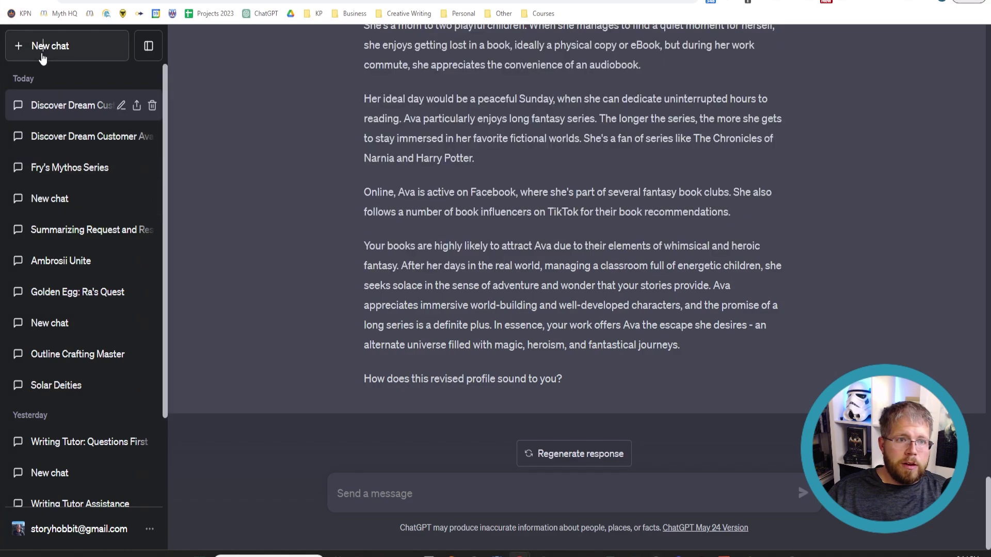
click(621, 61)
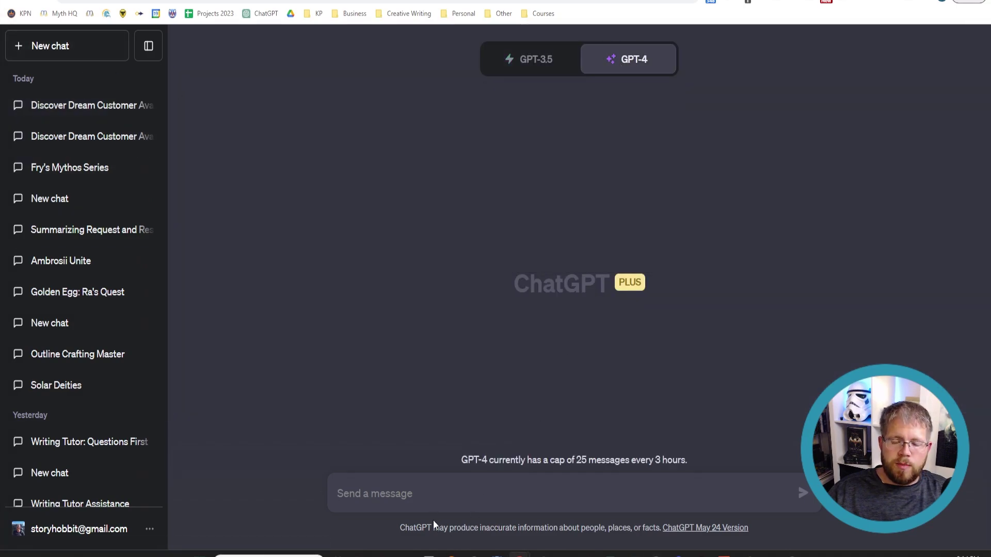
text(Interaction You are going to pretend to be [AVATAR], using the details below to draw from. It will be your task to answer any questions I might ask you and to carry on a conversation.  [AVATAR INFORMATION HERE])
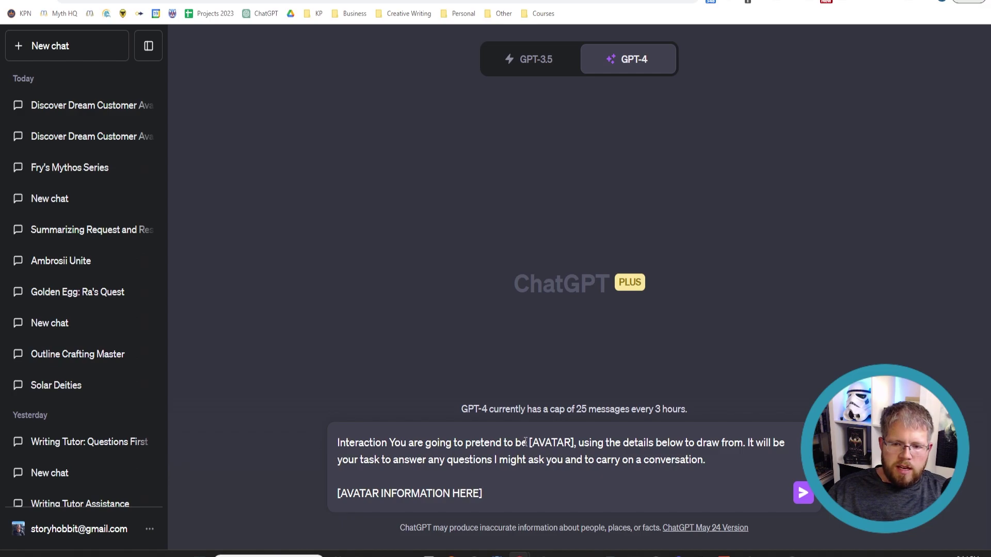
drag(530, 443, 572, 442)
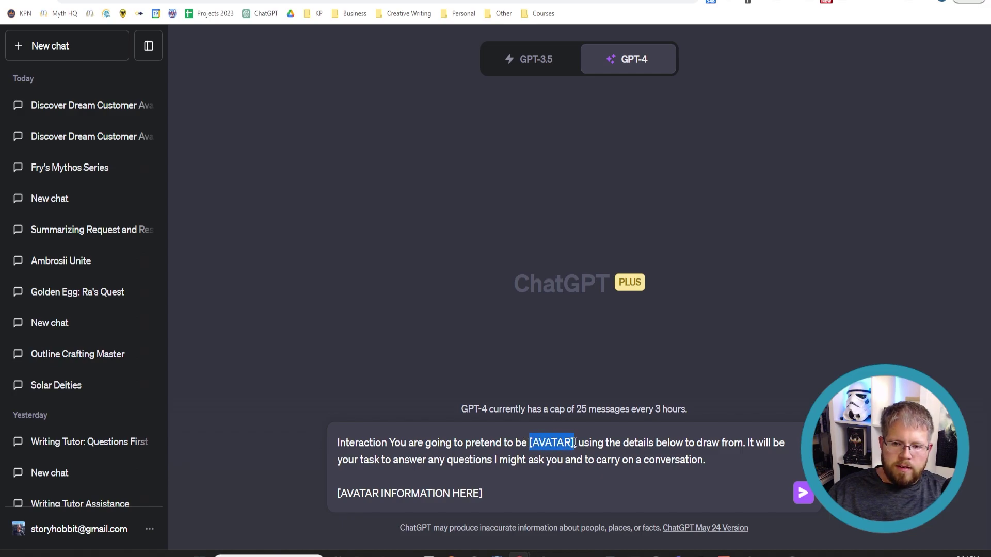
text(Ava,)
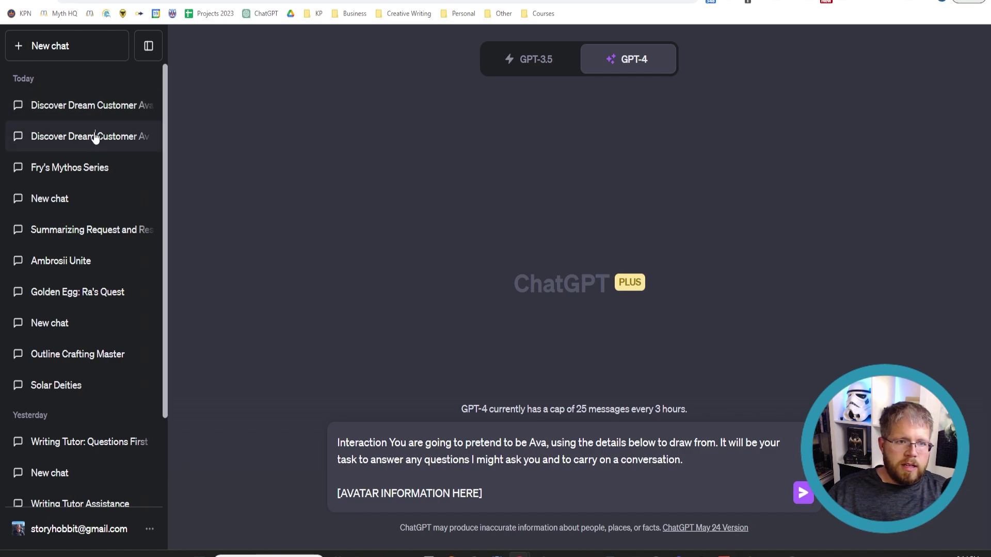
click(91, 108)
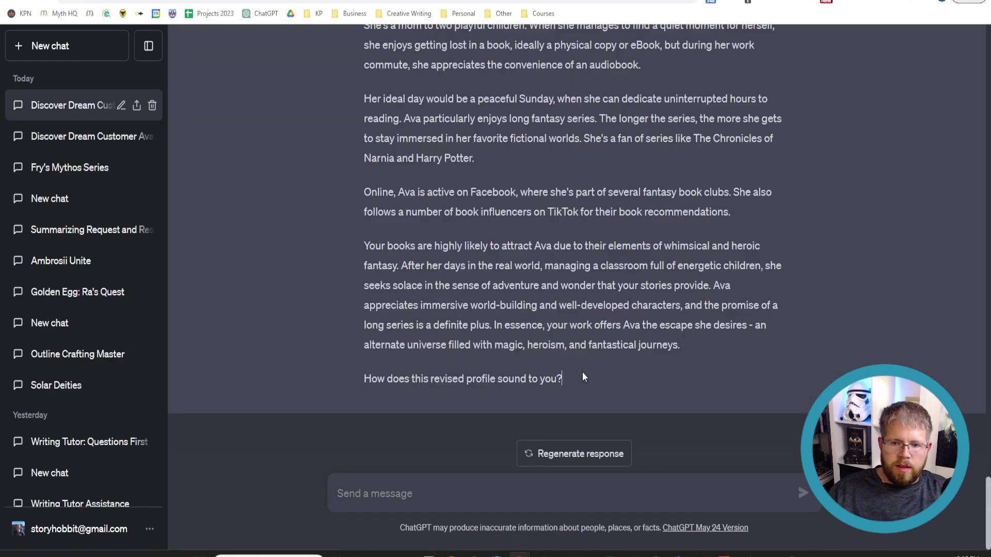
Step: Copy Ava's teacher profile and paste it into a new GPT-4 chat
drag(696, 343, 361, 175)
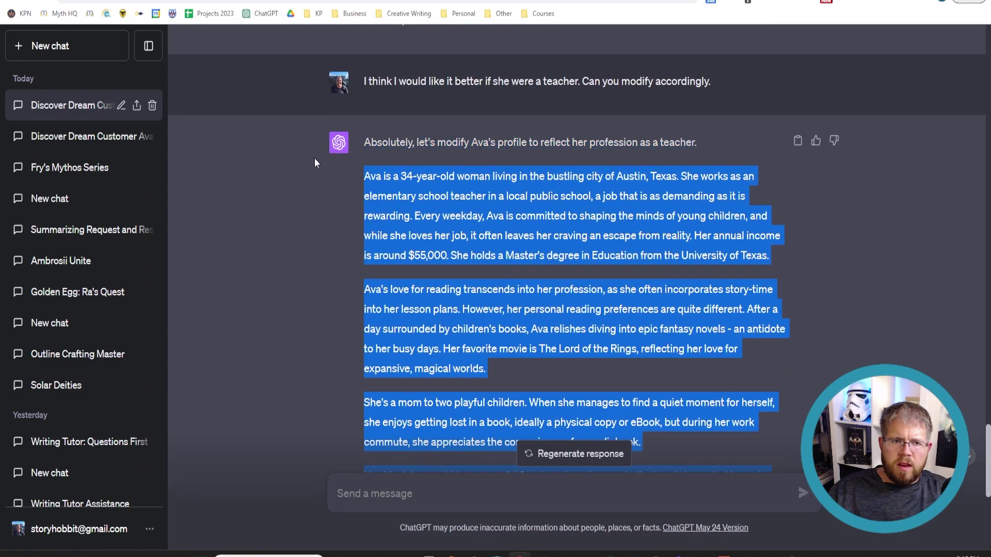
click(80, 54)
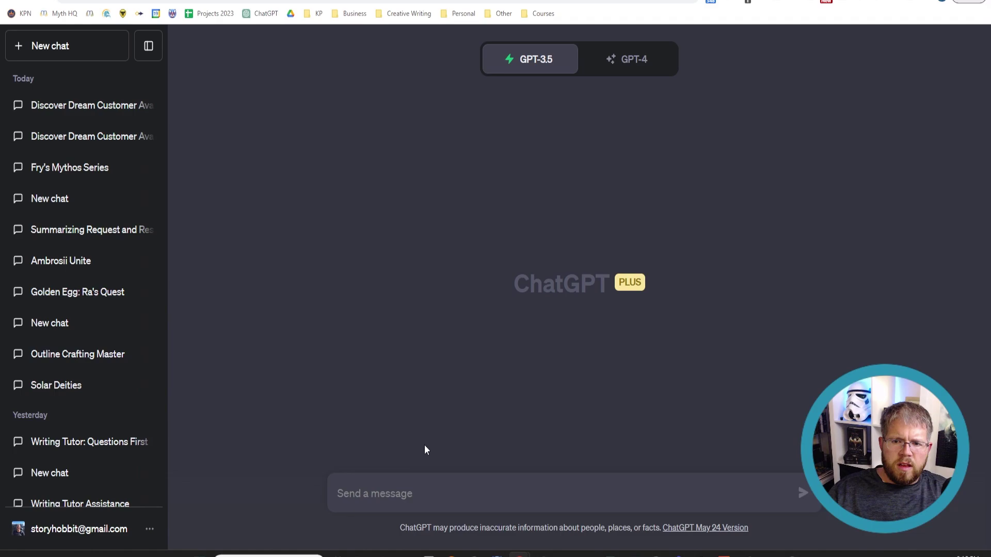
click(624, 59)
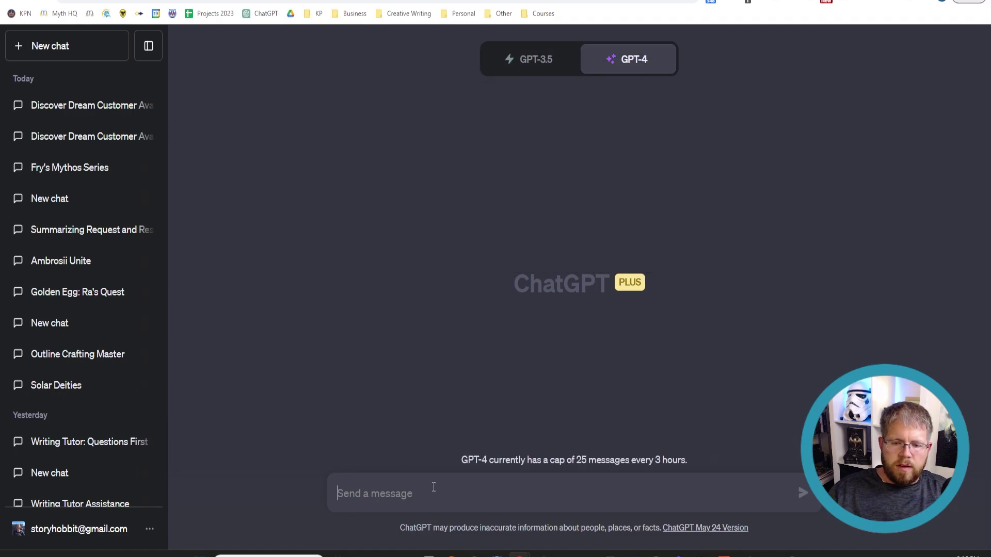
key(ctrl+v)
Step: Put the role-play prompt above the profile, delete 'Interaction', replace [AVATAR] with Ava, and send
scroll(429, 459, up, 10)
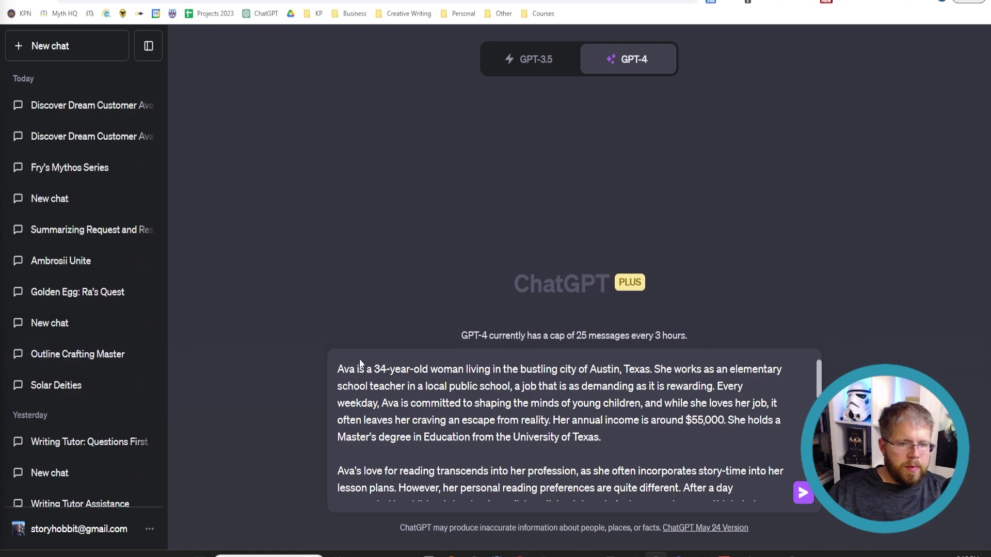
click(338, 369)
text(Interaction You are going to pretend to be [AVATAR], using the details below to draw from. It will be your task to answer any questions I might ask you and to carry on a conversation.)
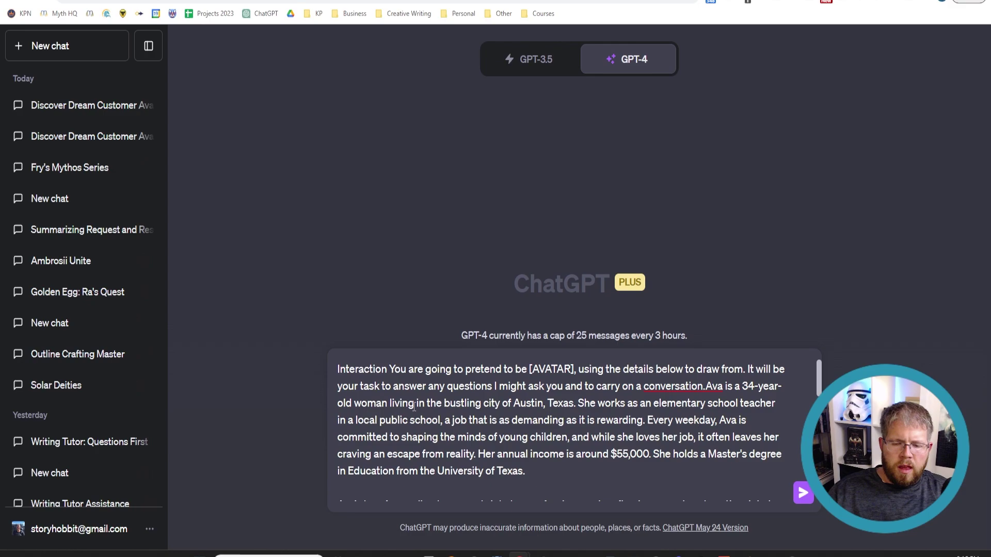
key(shift+Return)
key(shift+Return)
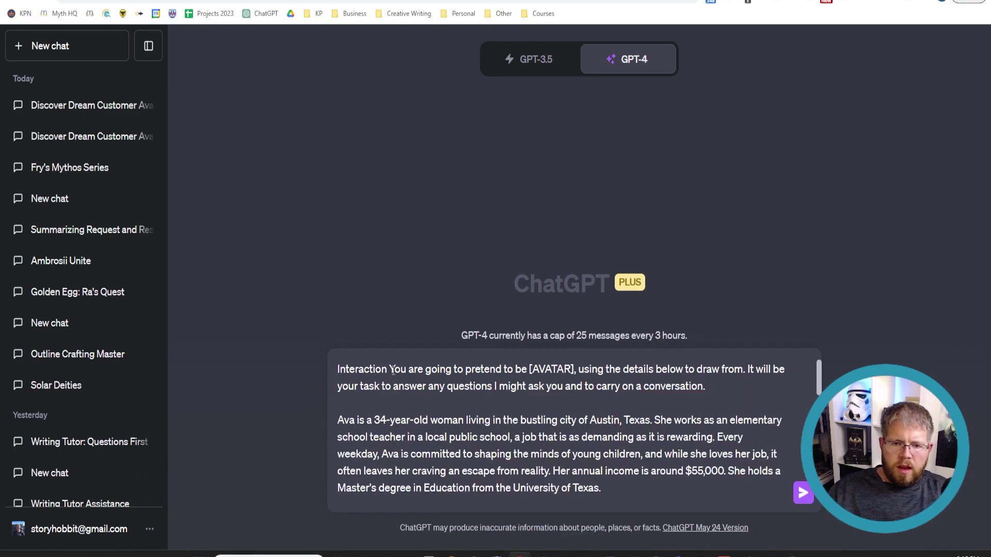
drag(389, 370, 336, 370)
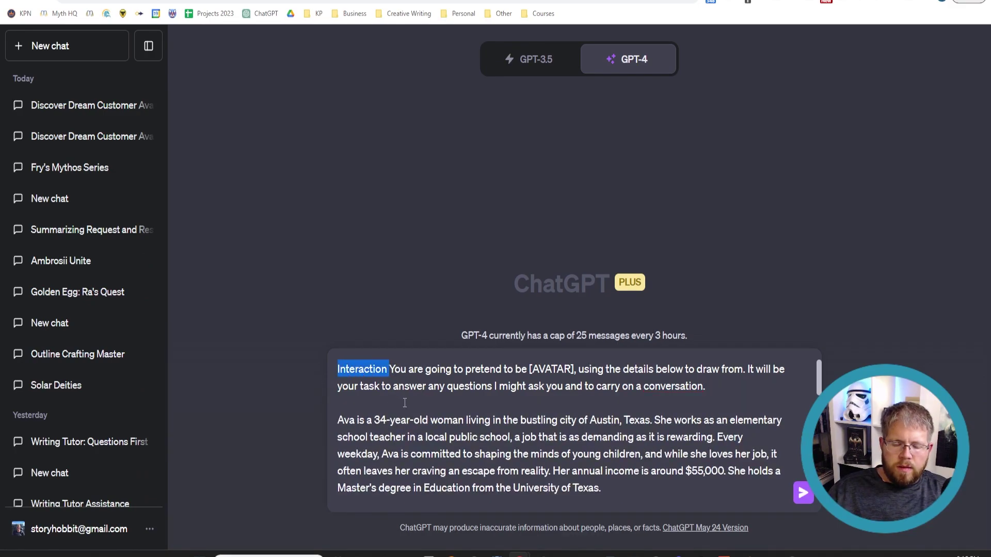
key(BackSpace)
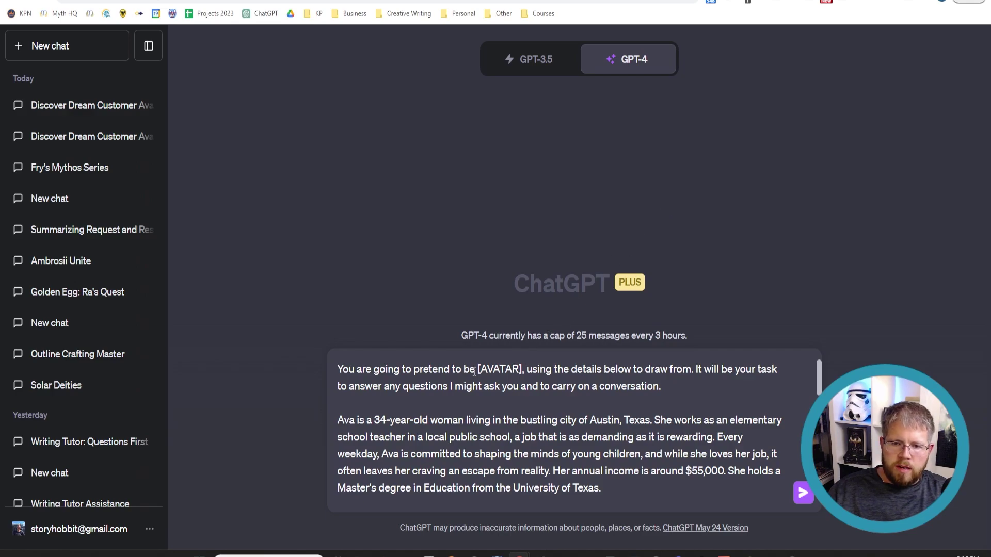
drag(476, 370, 523, 371)
text(Ava)
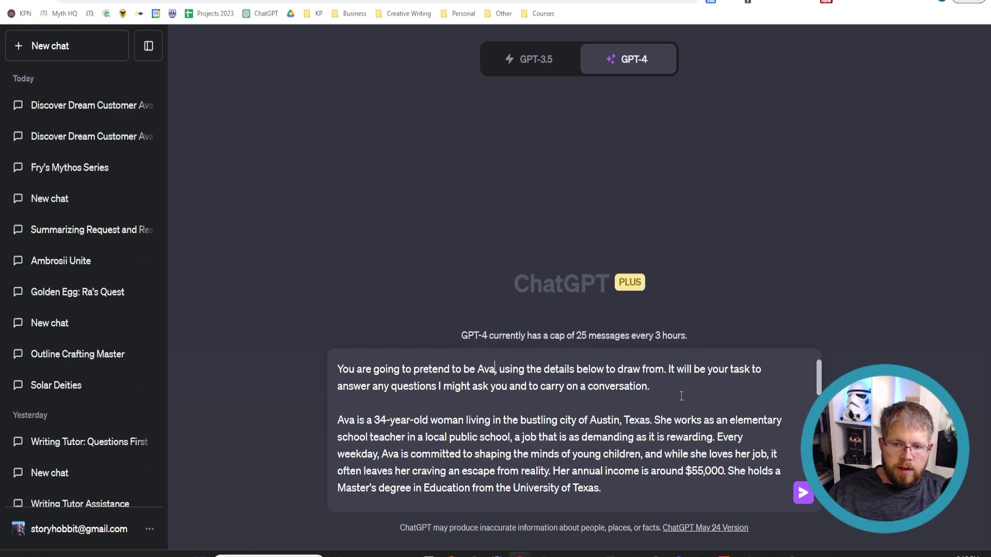
click(681, 398)
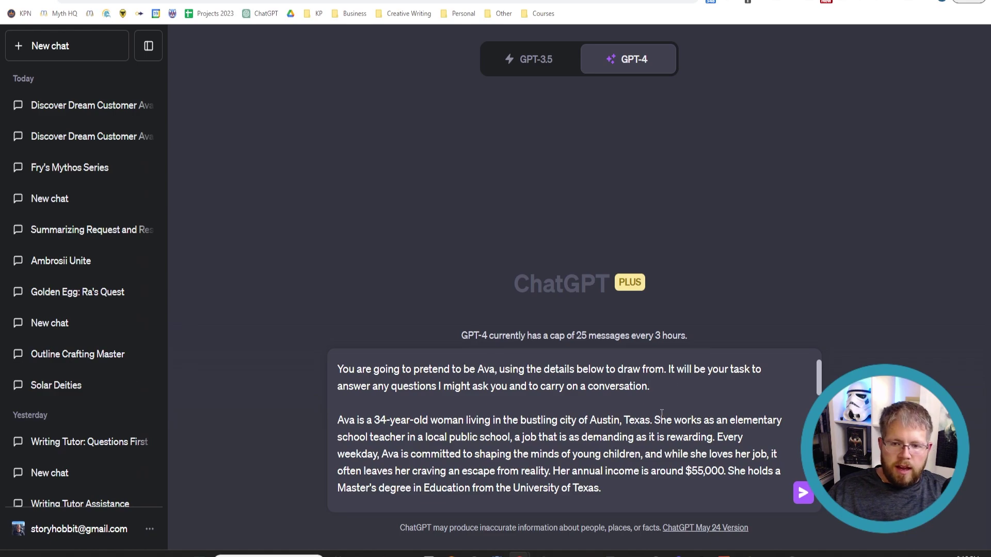
drag(338, 419, 503, 511)
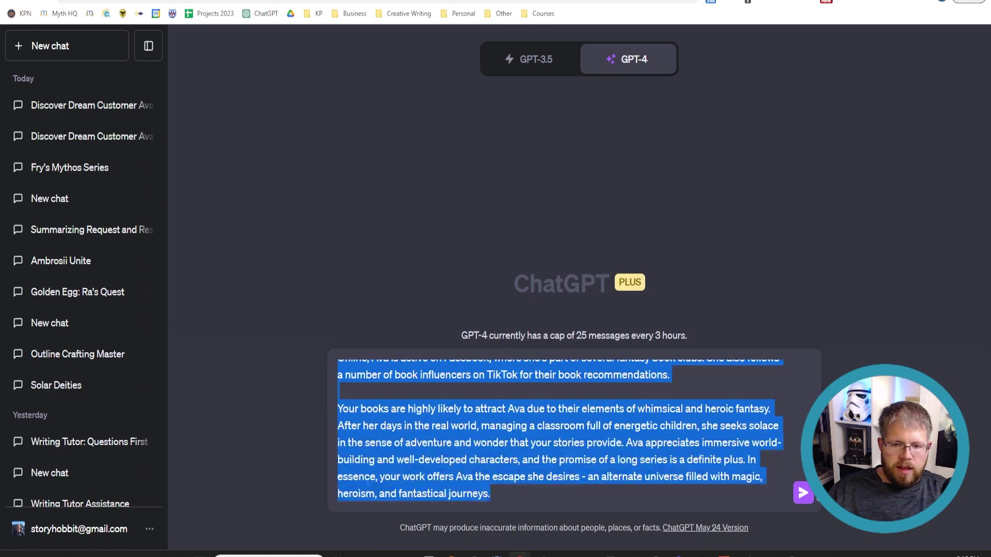
key(Return)
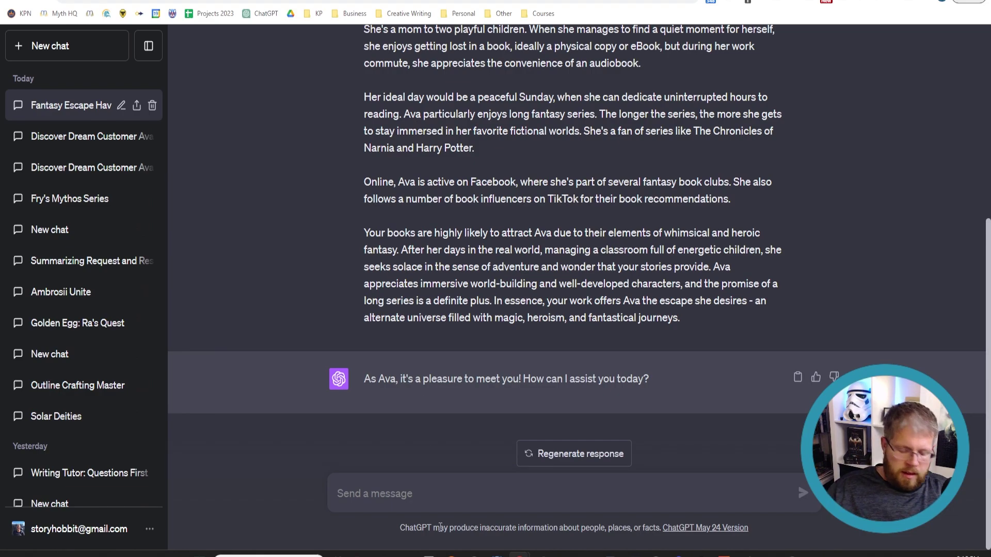
Step: Ask Ava 'I was just wondering what you were reading lately?'
text(I was just)
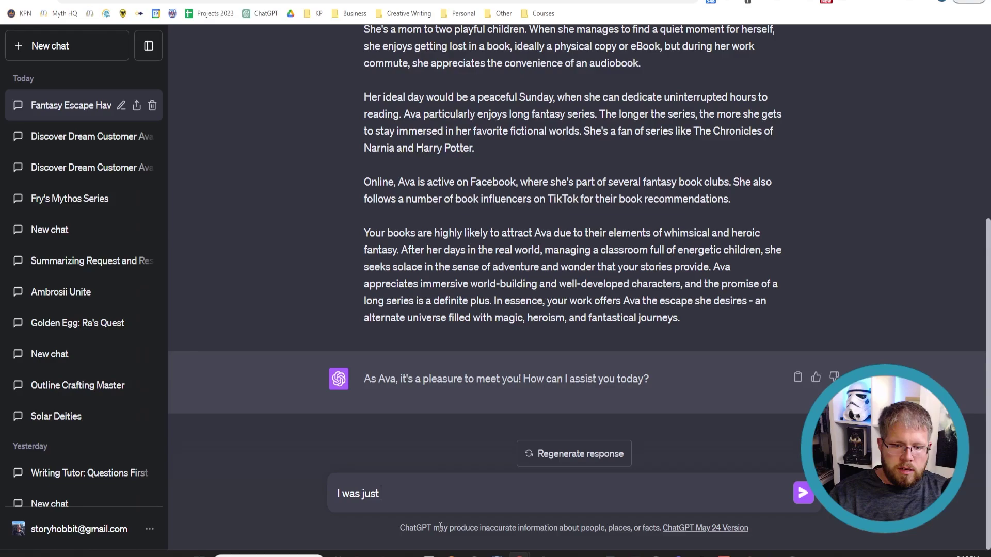
text(wondering what you were )
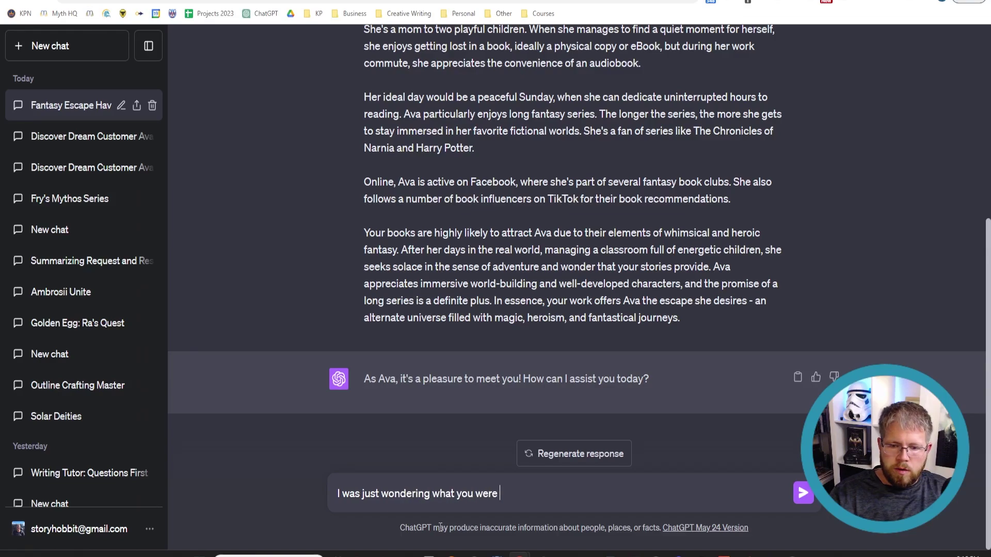
text(reading lately?)
key(Return)
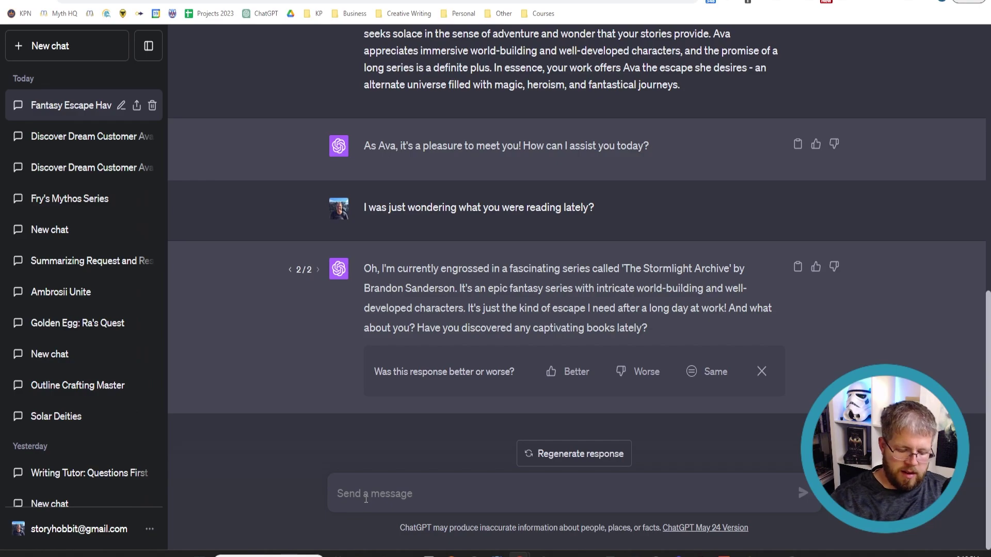
Step: Send 'I love Sanderson too! I actually just wrote a new book series that is very similar…' asking what she looks for in a book
text(I love S)
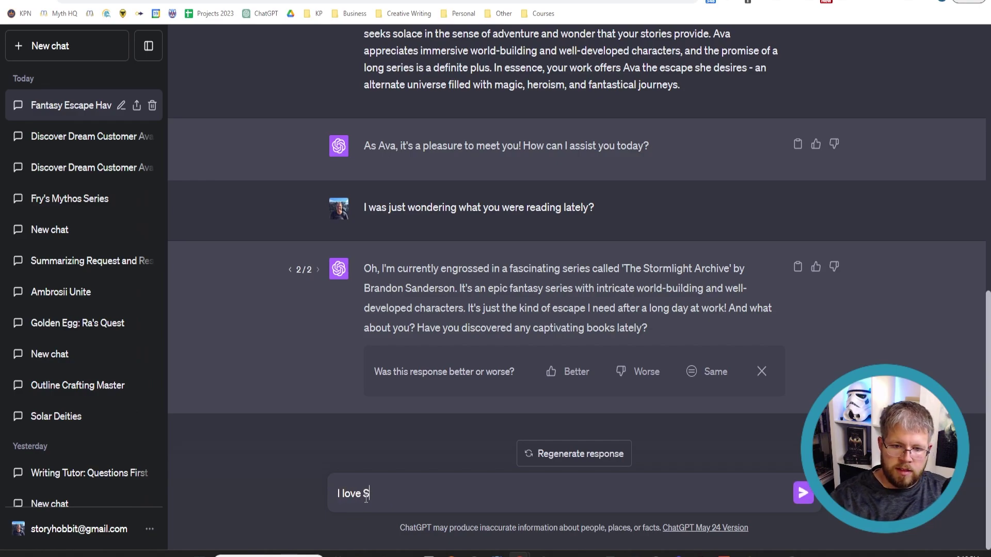
text(anderson too!)
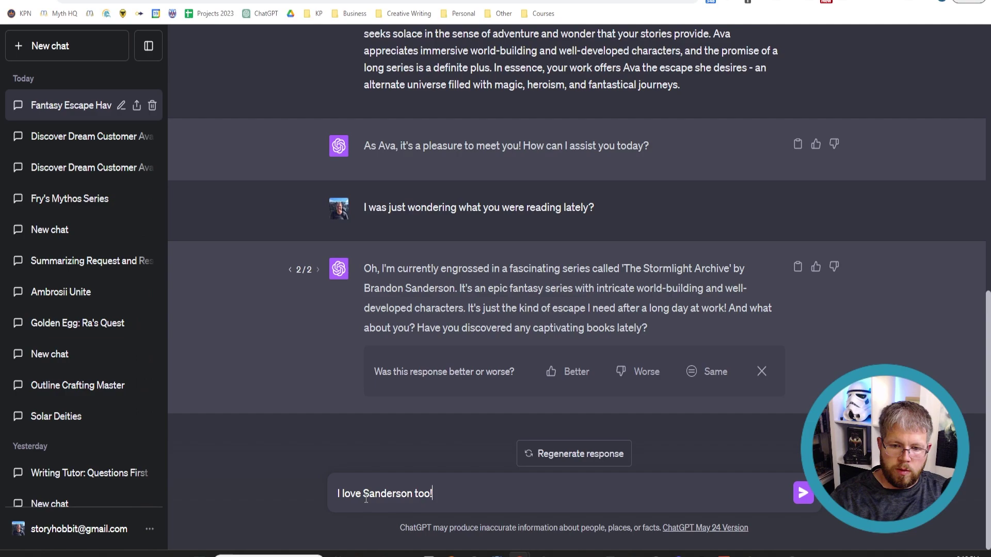
text( I actually j)
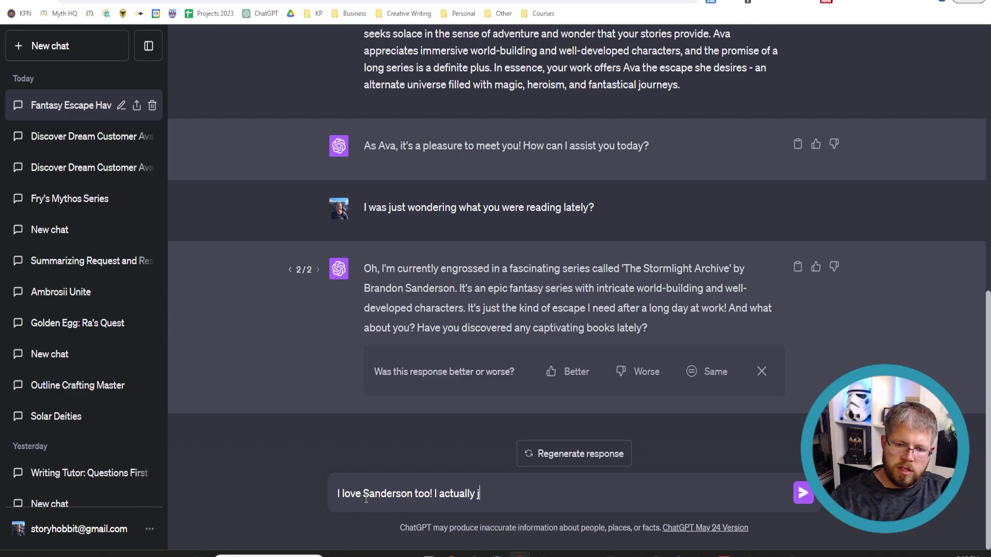
text(ust wrot)
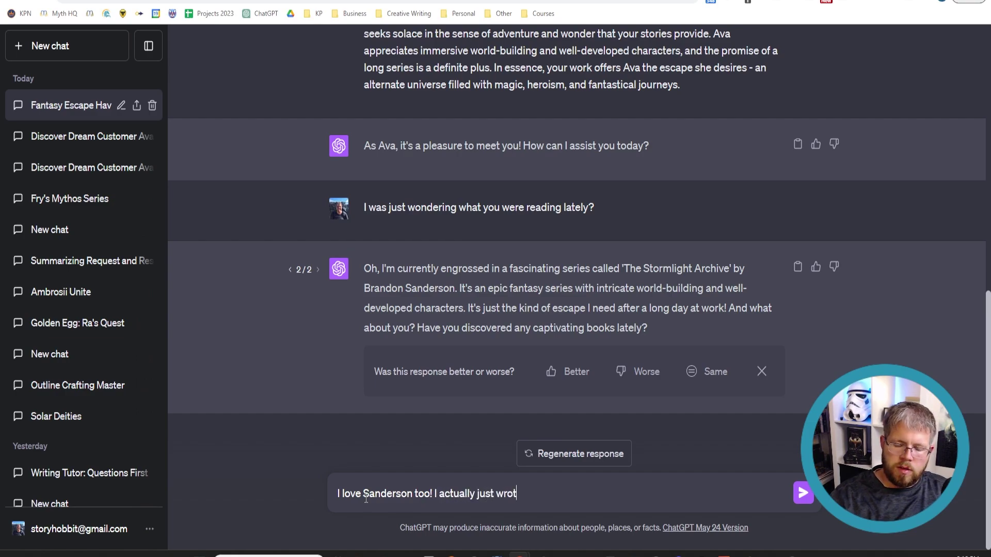
text(e a new )
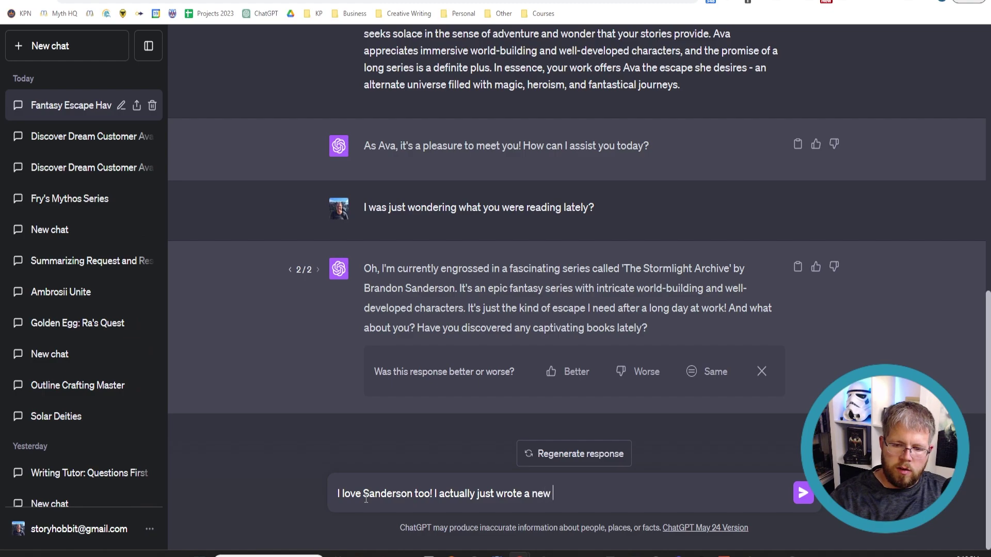
text(book series that )
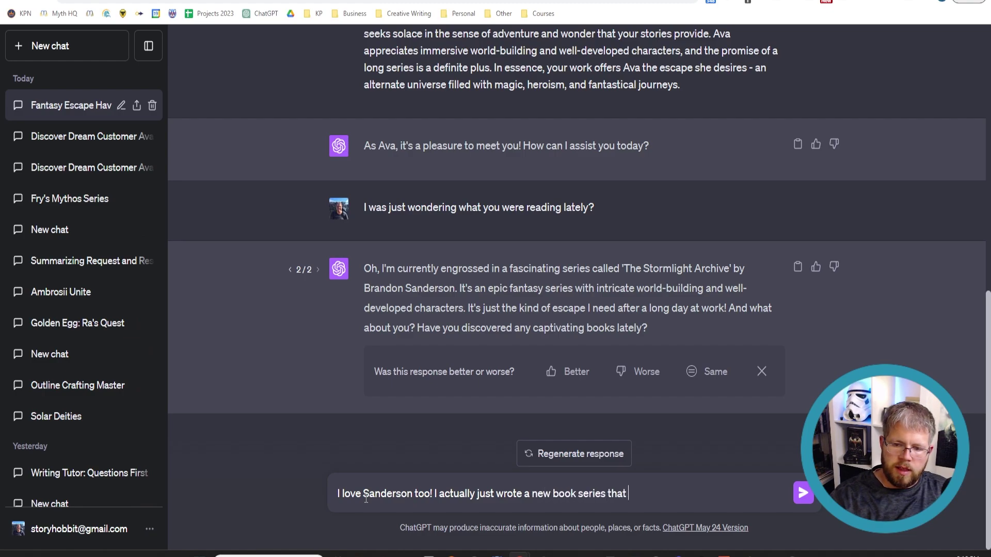
text(is very similar.)
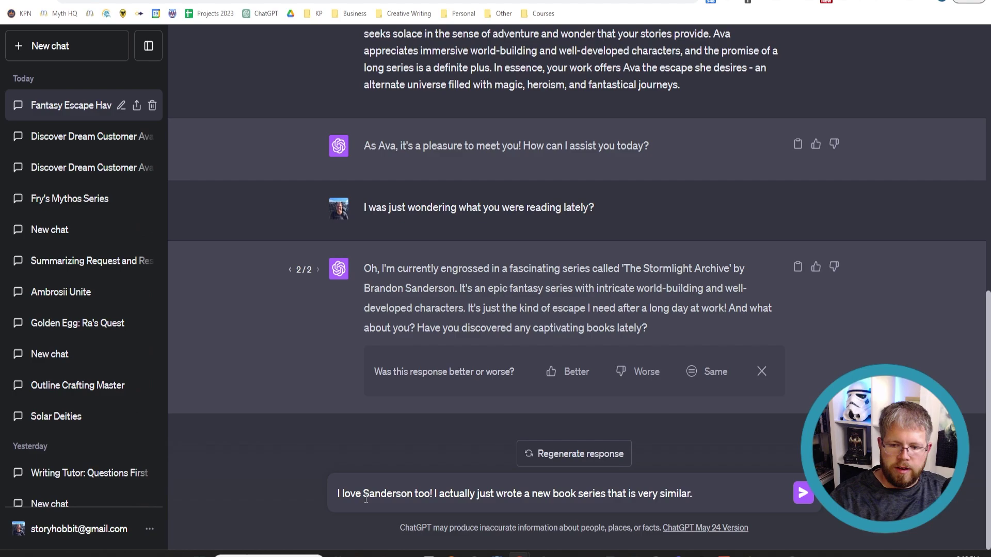
text( What kind o)
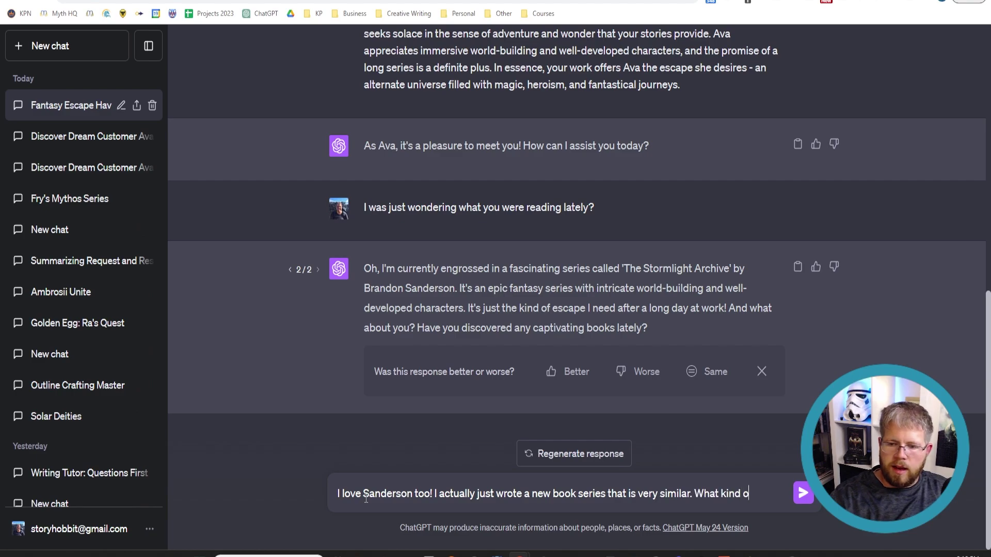
text(f things are you look)
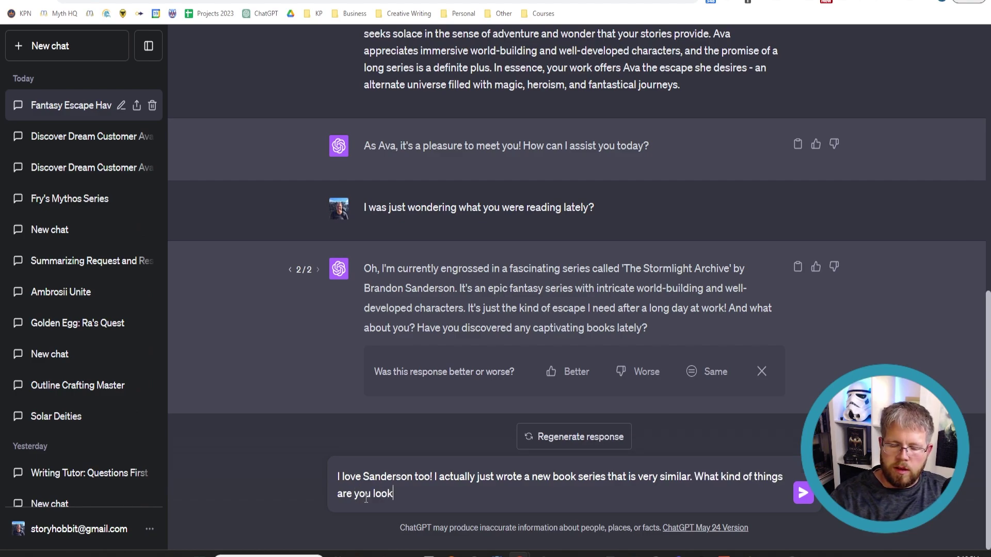
text(ing for in a book)
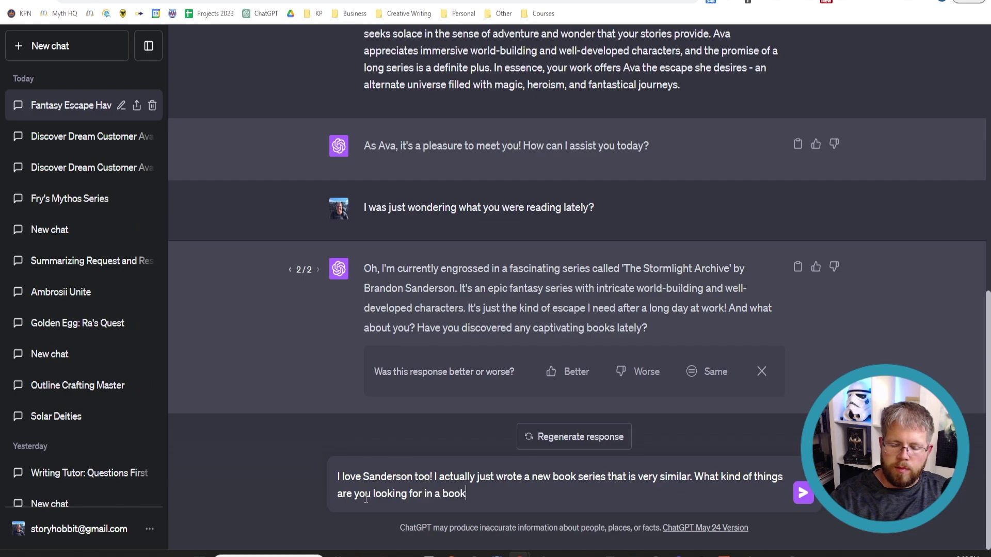
text(?)
key(Return)
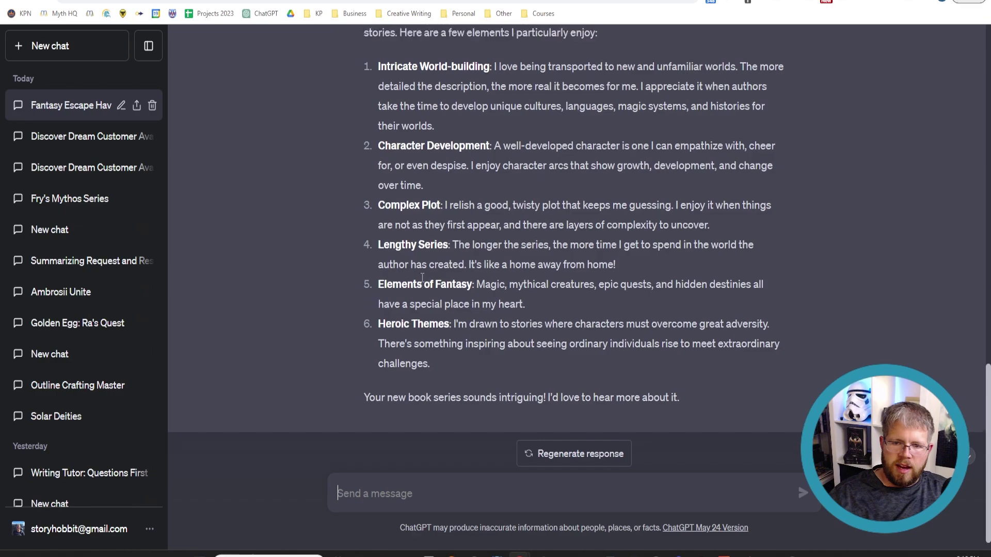
scroll(522, 338, up, 2)
scroll(523, 338, down, 1)
scroll(523, 338, up, 1)
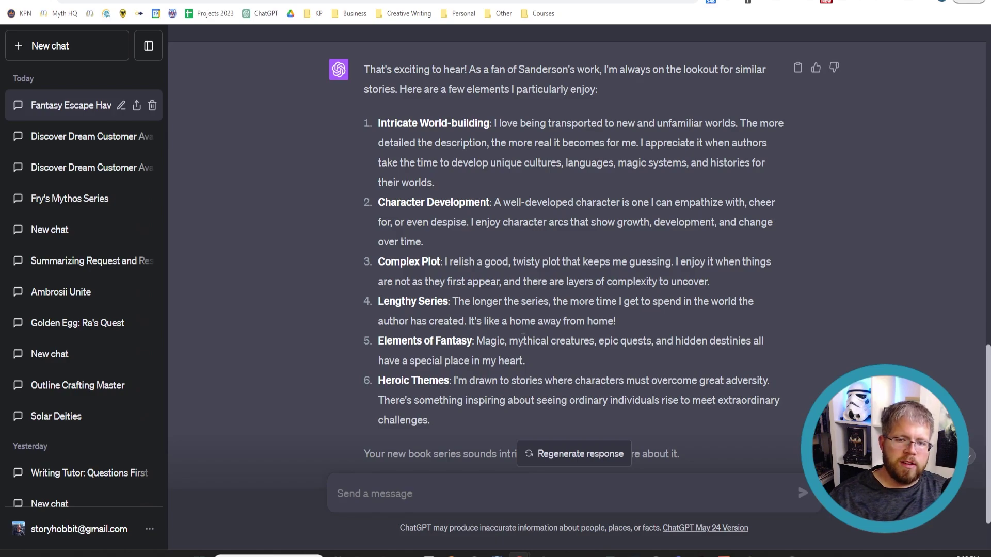
scroll(523, 338, down, 2)
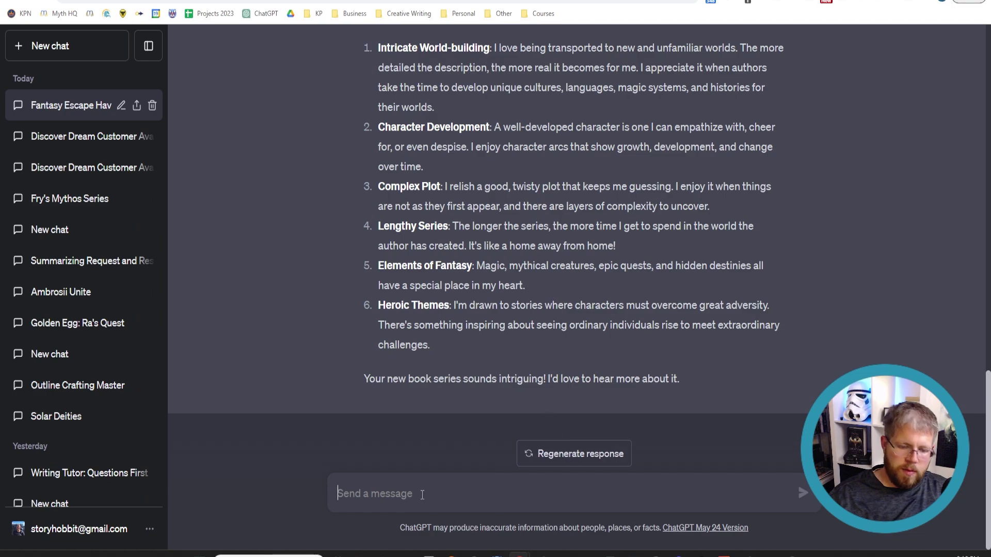
Step: Tell Ava it's an Arthurian fantasy series loosely adapting an epic poem by Edmund Spenser
text(It's an Arthru)
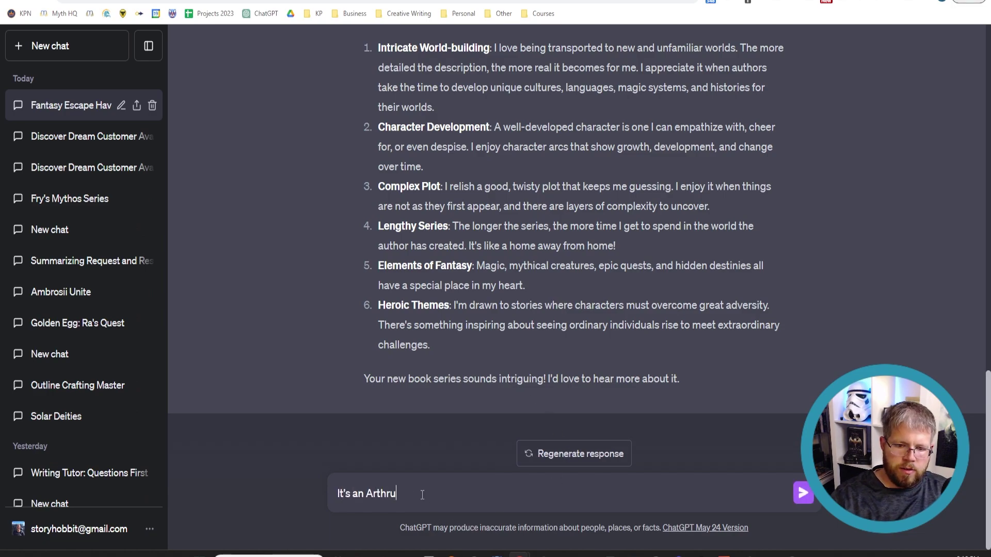
key(BackSpace)
key(BackSpace)
text(urian fantasy series)
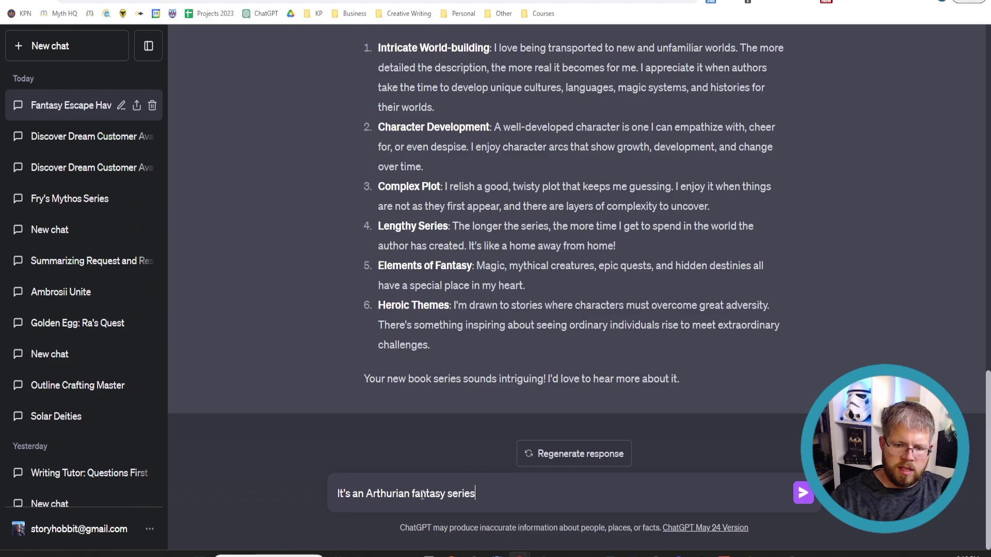
text( that is a)
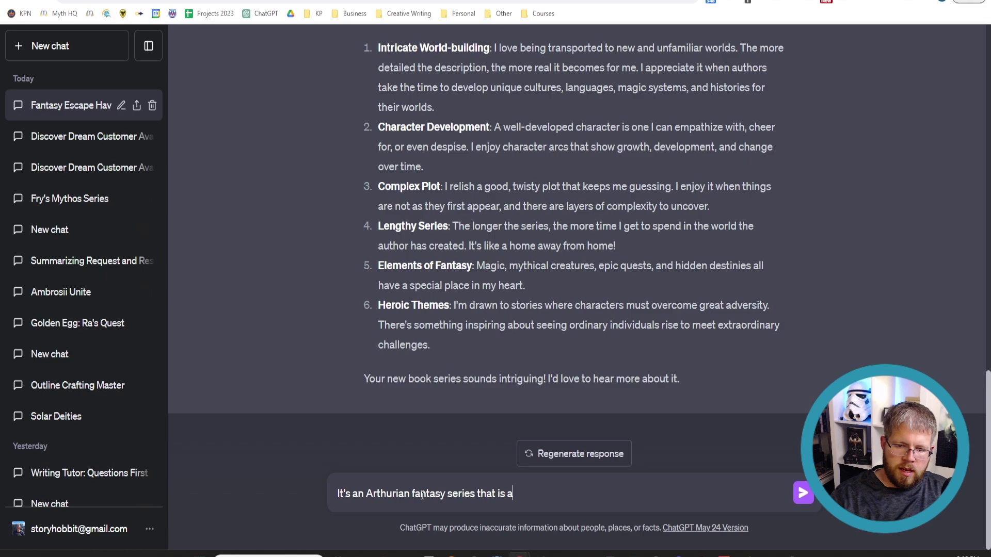
text( loose adaptation )
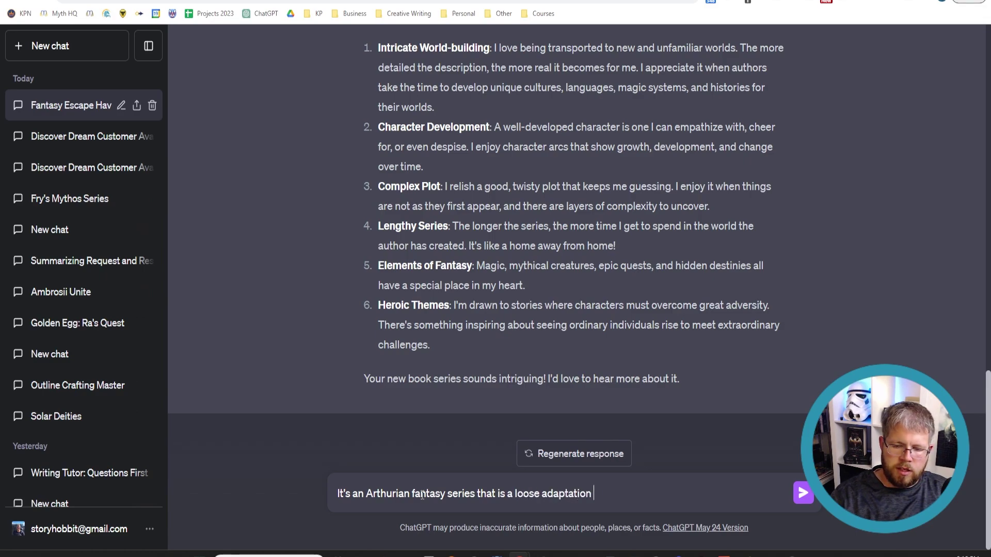
text(of an epic poe)
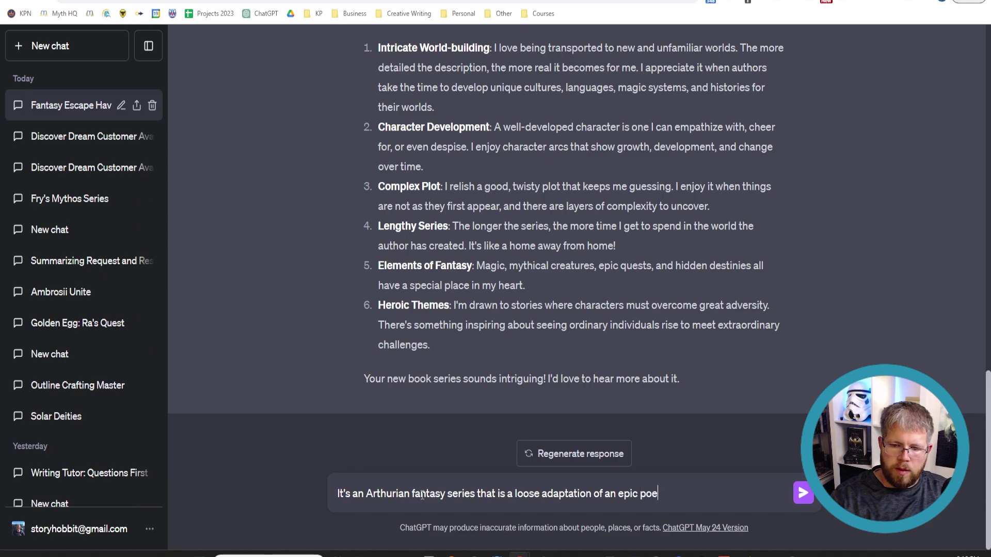
text(m by a guy name)
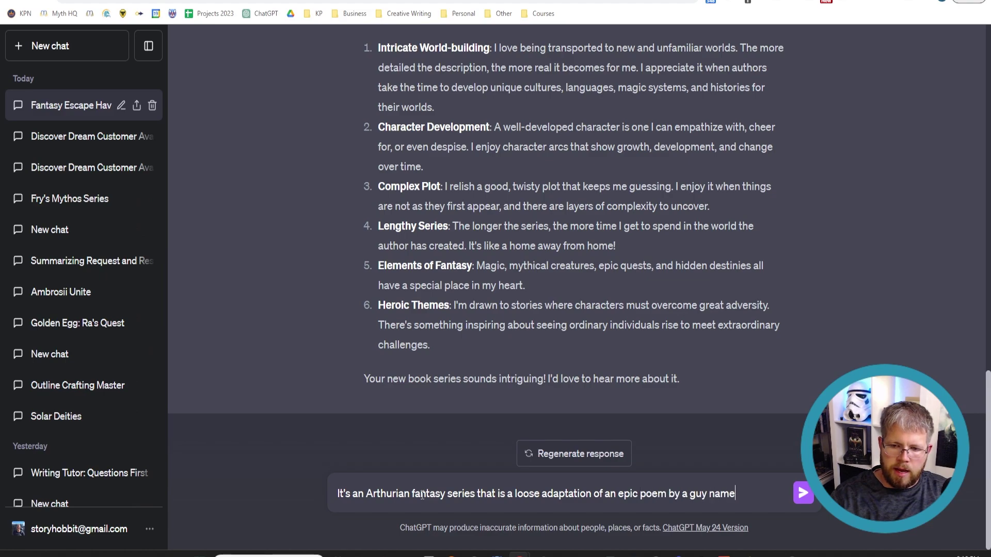
text(d Edmund Spenser.)
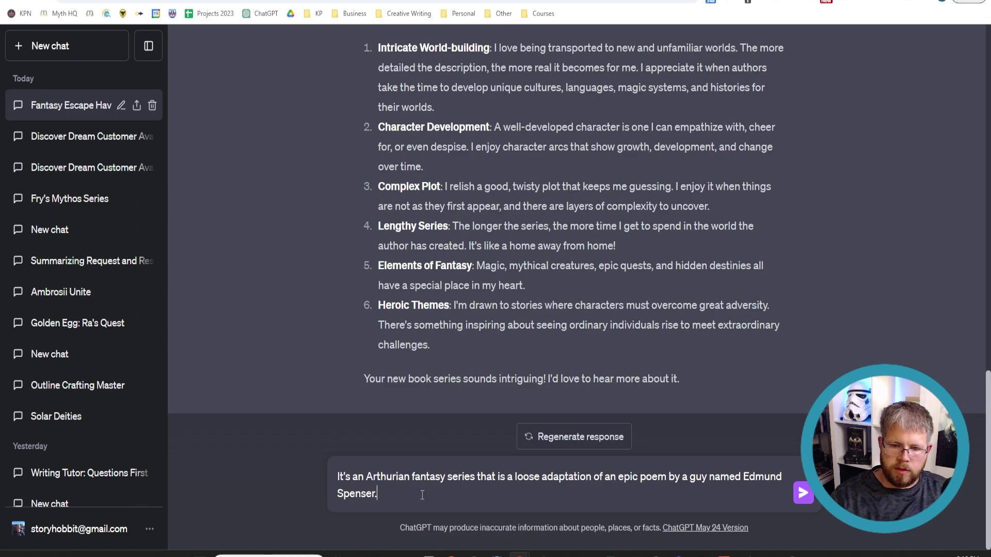
key(Return)
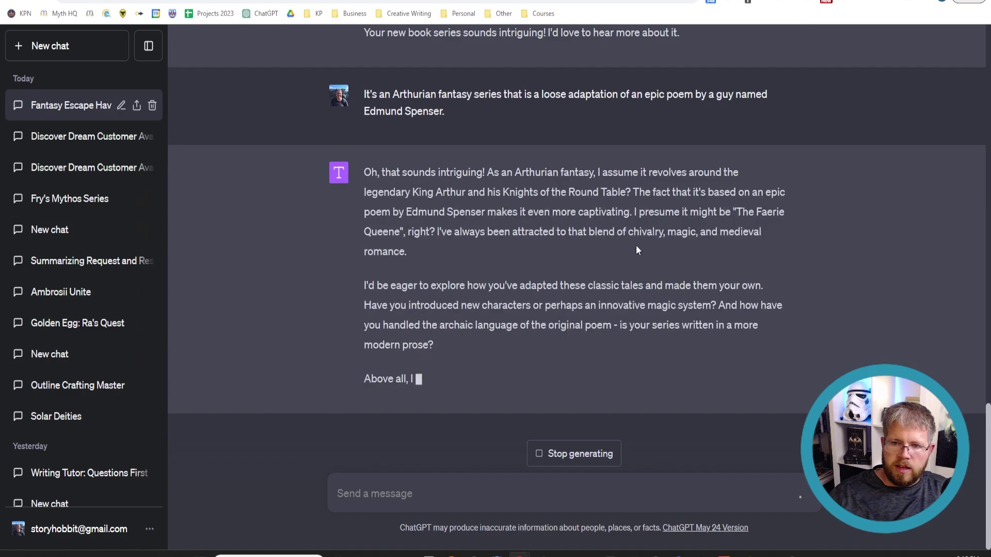
scroll(524, 261, up, 1)
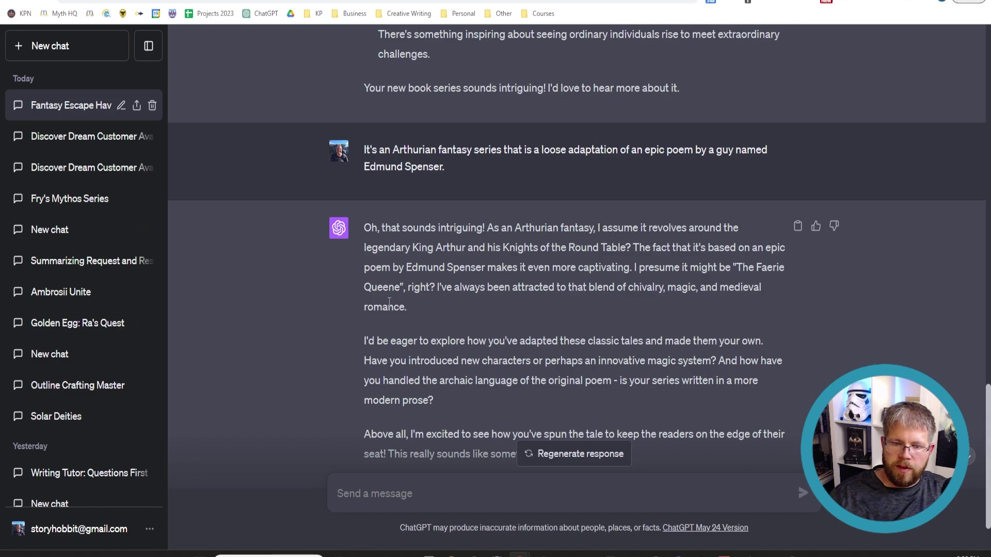
scroll(389, 301, down, 2)
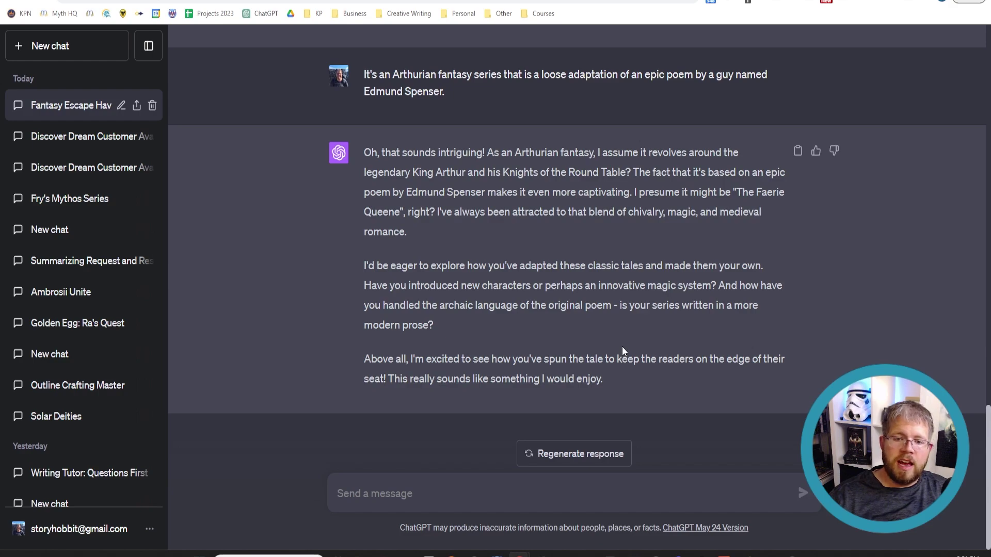
scroll(551, 349, up, 1)
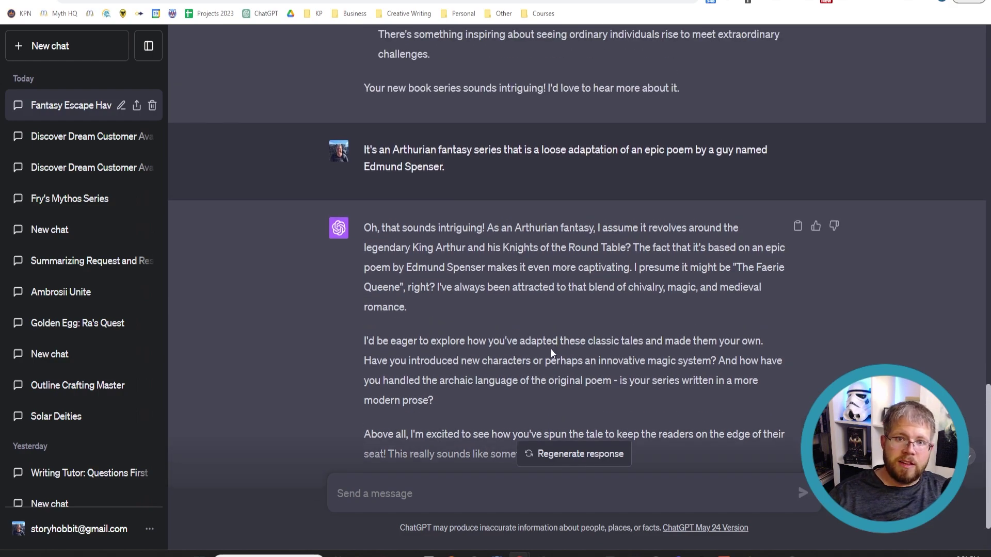